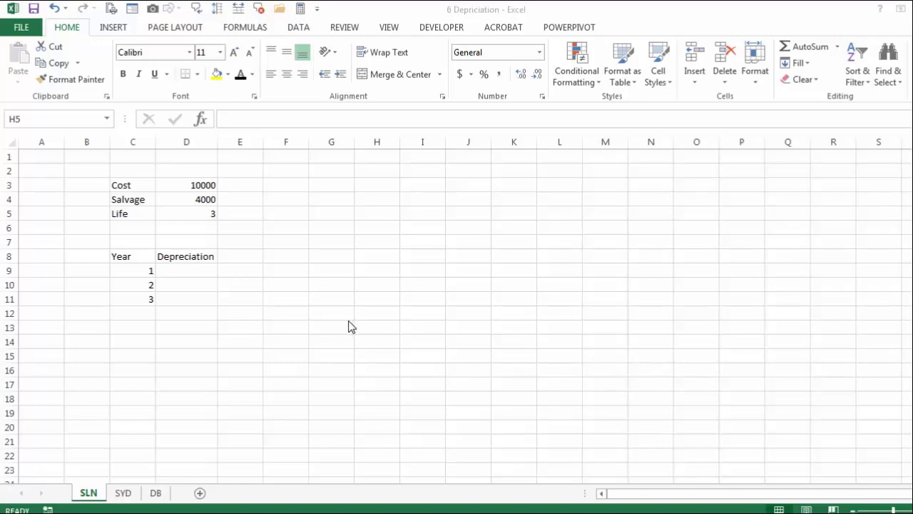
# Insert the SLN function from the Financial category in the Year 1 depreciation cell D9.
pyautogui.click(201, 269)
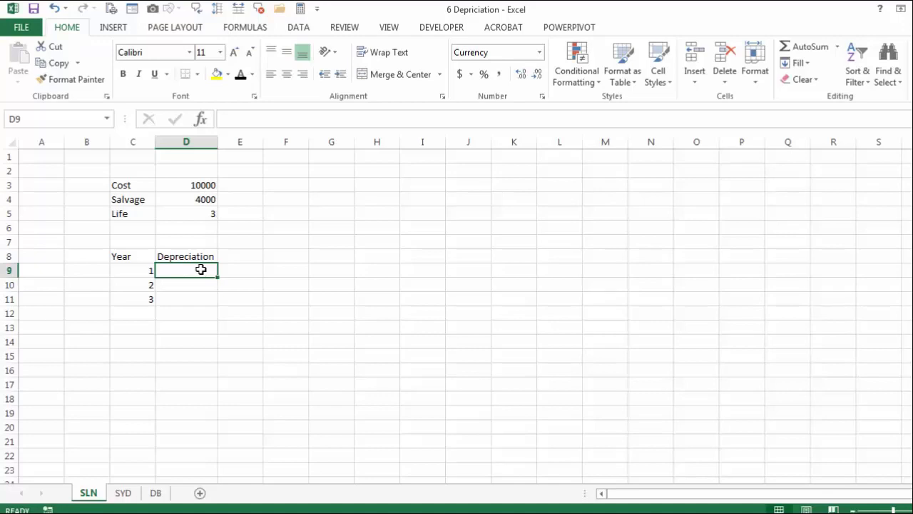
pyautogui.click(200, 120)
pyautogui.click(596, 244)
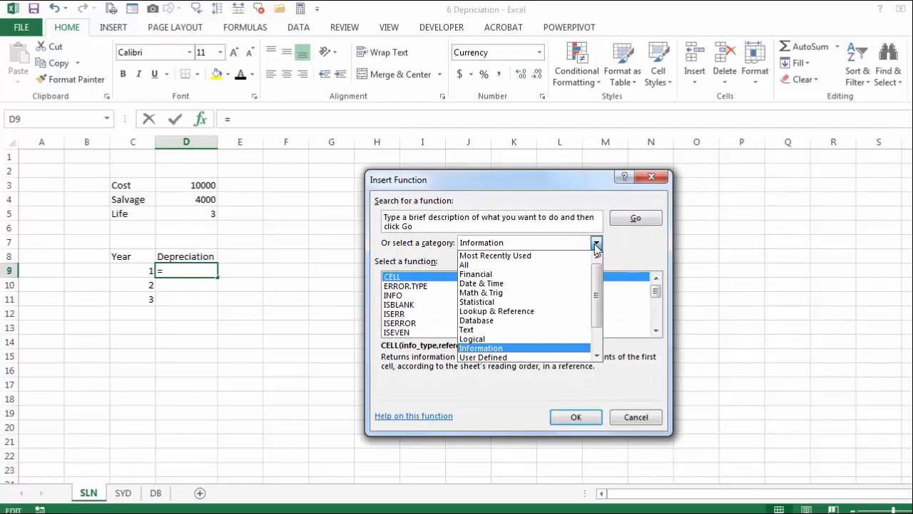
pyautogui.click(542, 277)
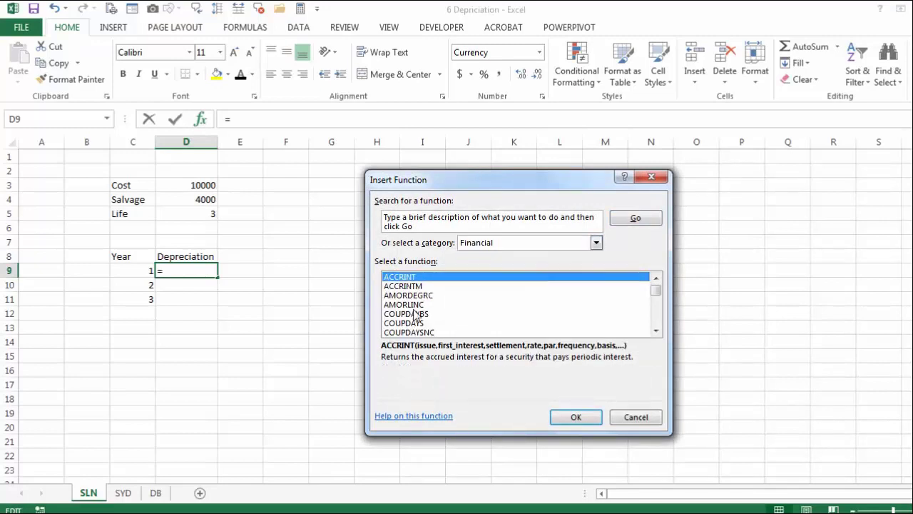
pyautogui.click(411, 311)
pyautogui.press('s')
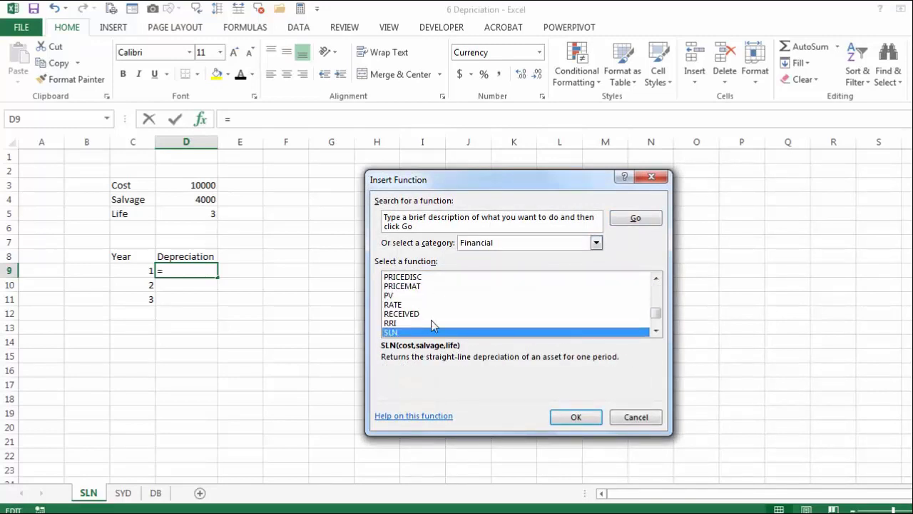
pyautogui.click(576, 418)
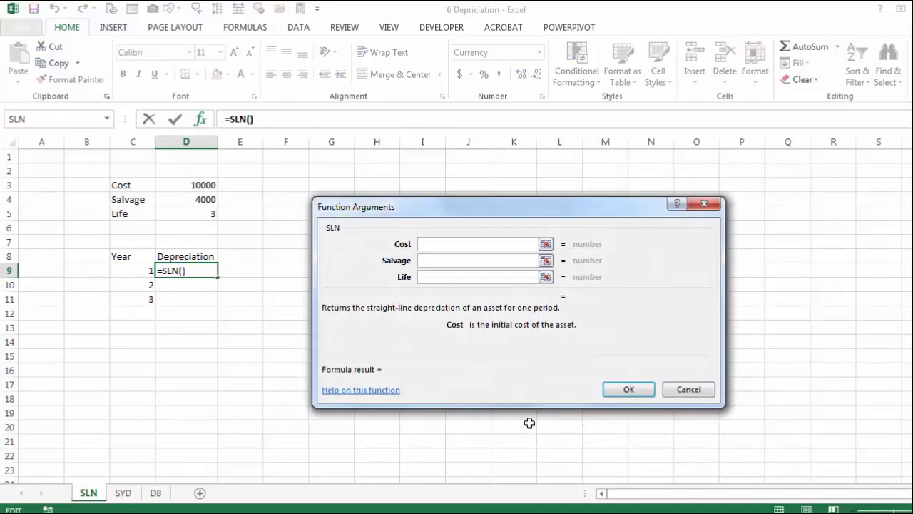
# Set SLN's Cost, Salvage and Life arguments to the absolute references $D$3, $D$4 and $D$5, and confirm the formula.
pyautogui.click(207, 185)
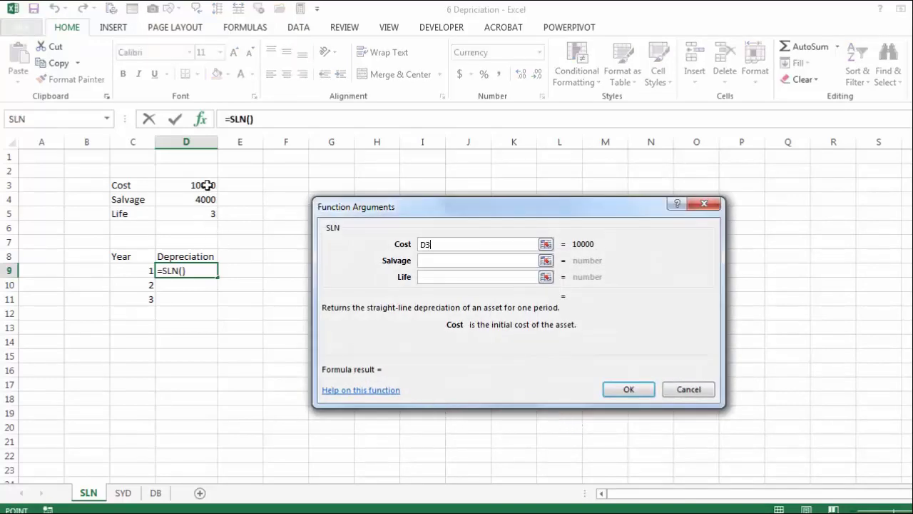
pyautogui.press('F4')
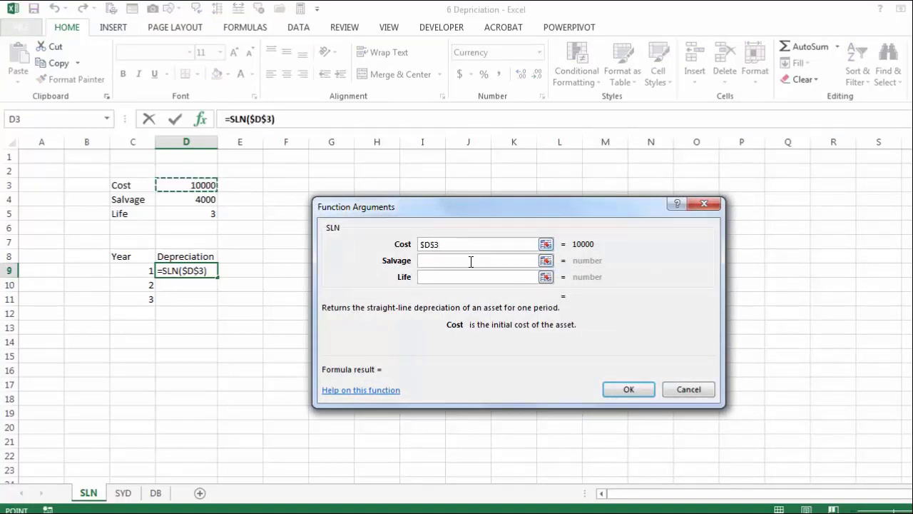
pyautogui.click(471, 266)
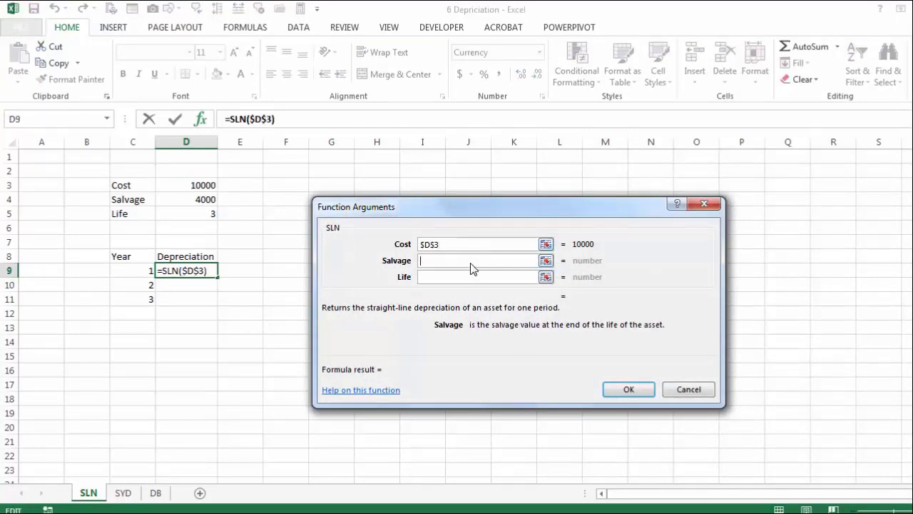
pyautogui.click(190, 201)
pyautogui.press('F4')
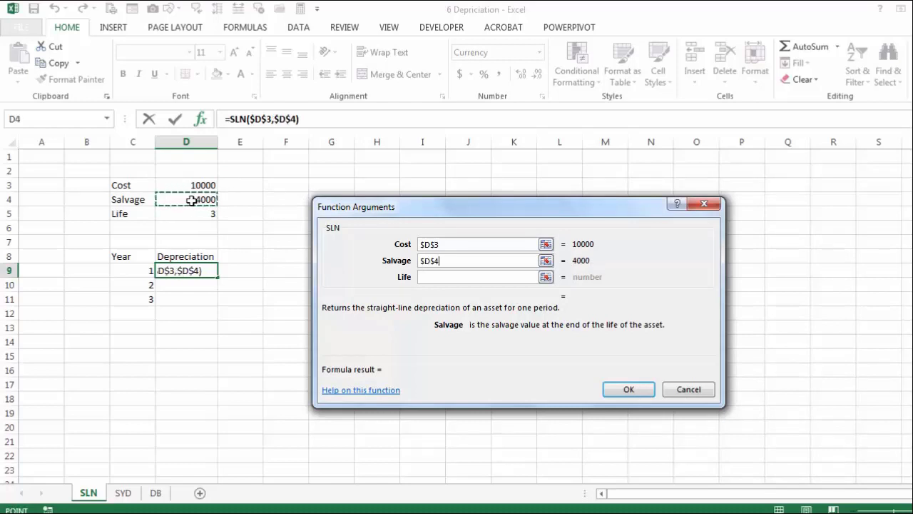
pyautogui.click(431, 276)
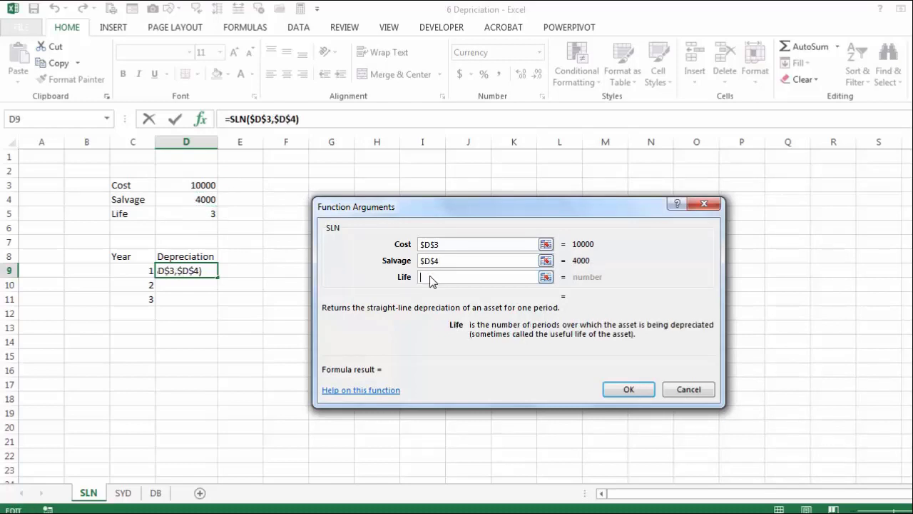
pyautogui.click(182, 212)
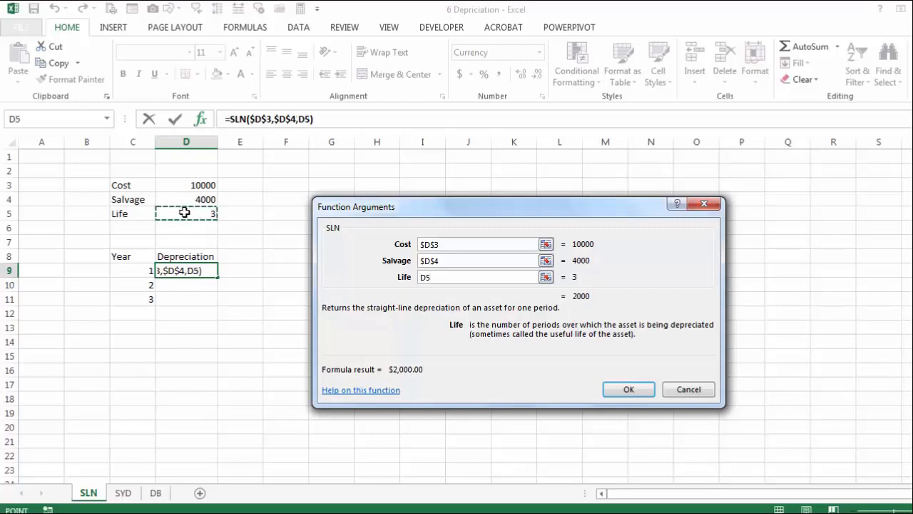
pyautogui.press('F4')
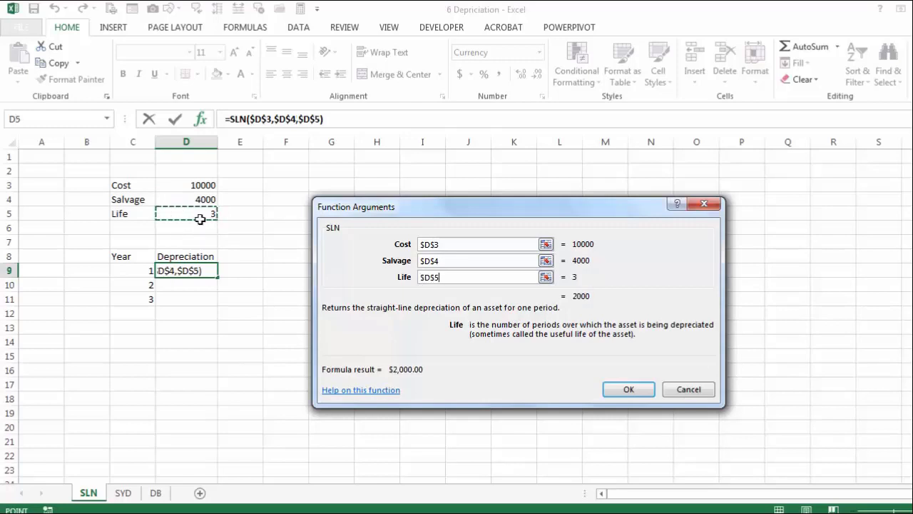
pyautogui.click(619, 390)
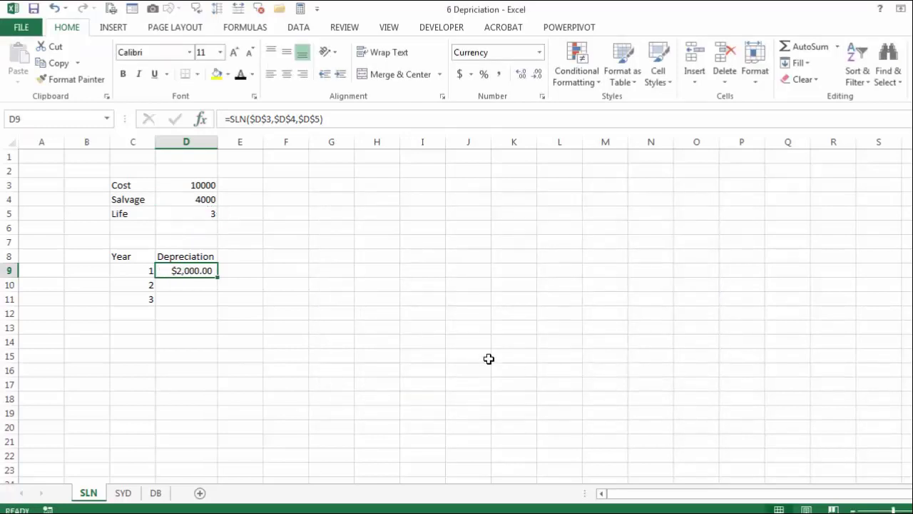
# Copy the SLN formula down through D11 and sum the depreciation values D9:D11 in D12.
pyautogui.moveTo(218, 276); pyautogui.dragTo(216, 303)
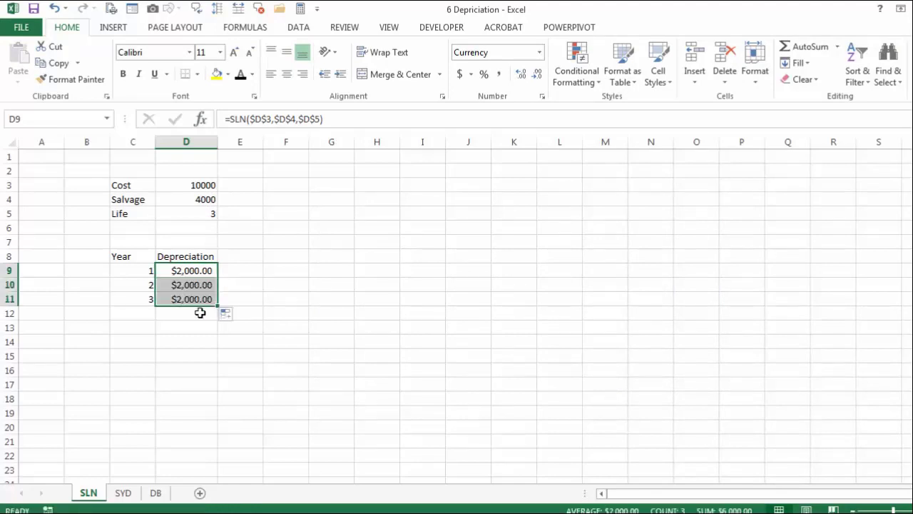
pyautogui.click(200, 312)
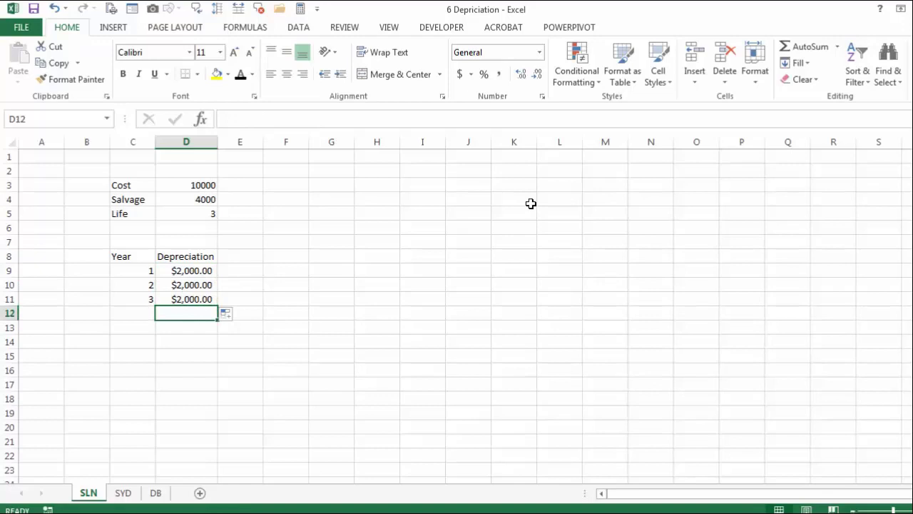
pyautogui.click(799, 45)
pyautogui.click(800, 45)
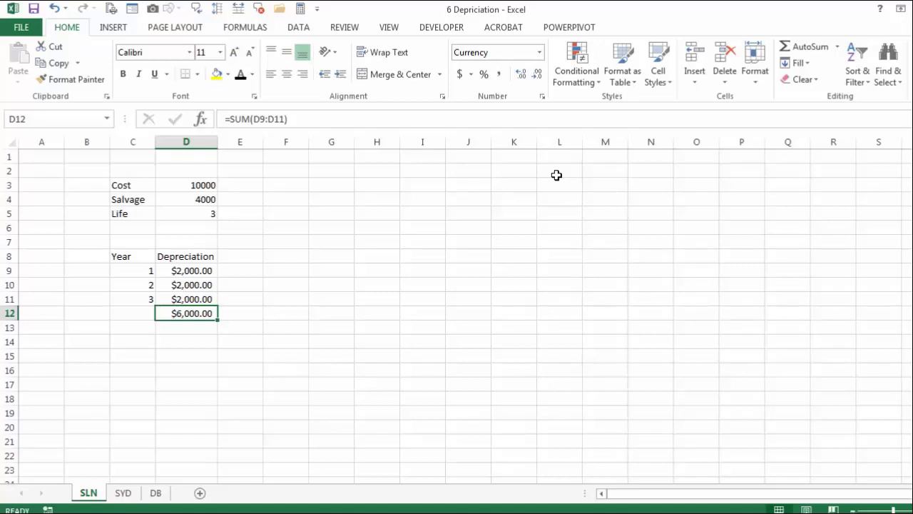
# On the SYD sheet, autofit column D and insert the financial SYD function in the Year 1 depreciation cell D9.
pyautogui.click(130, 495)
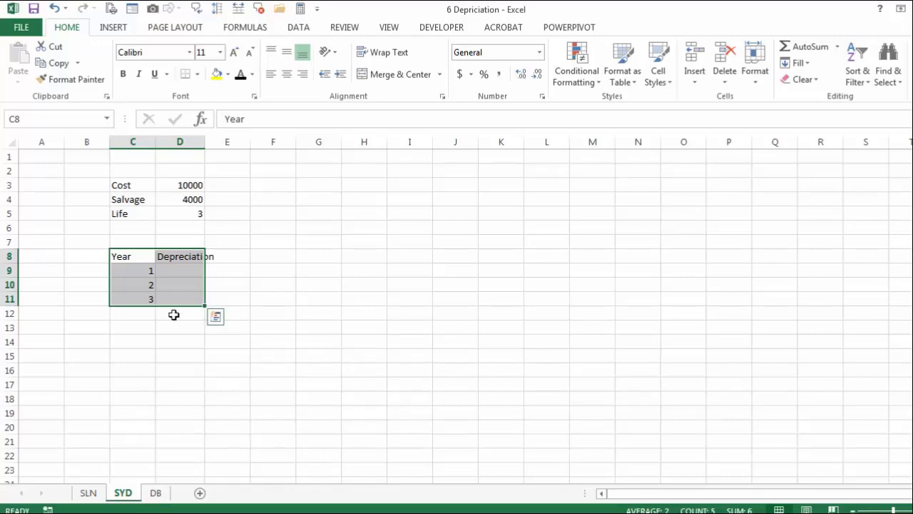
pyautogui.doubleClick(205, 142)
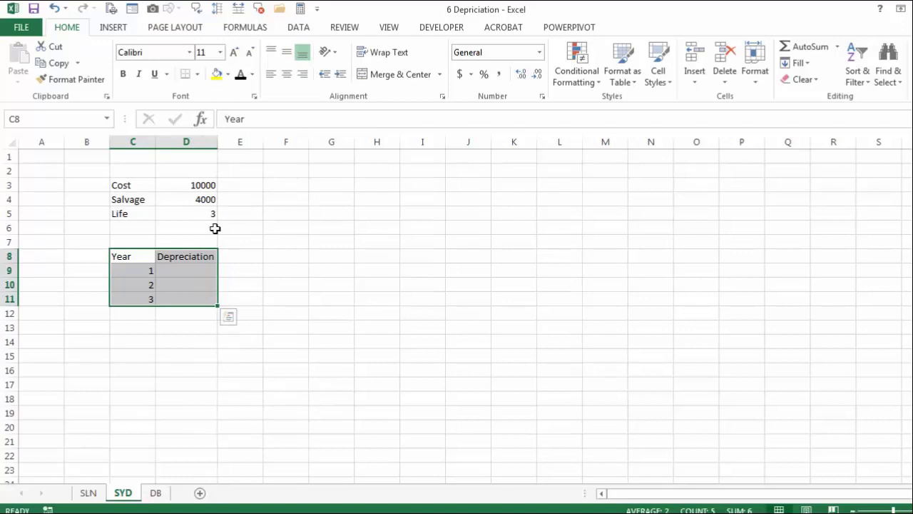
pyautogui.click(209, 273)
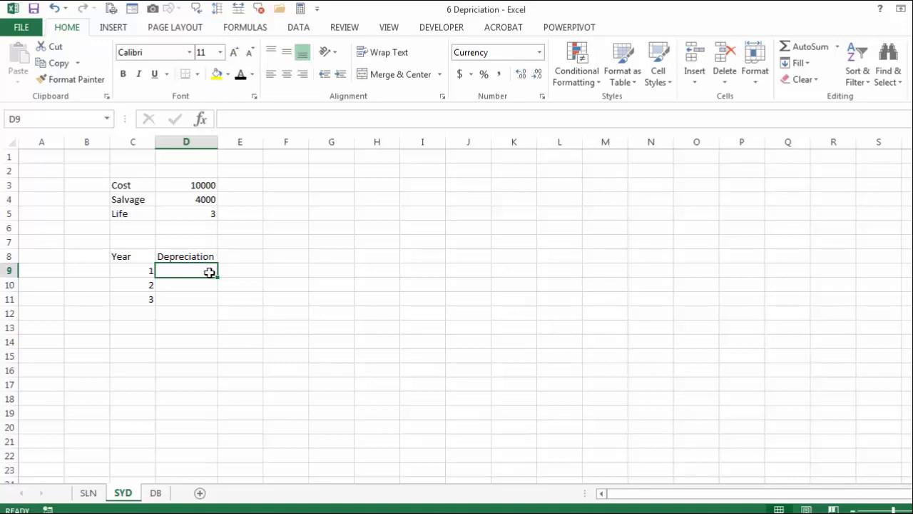
pyautogui.click(202, 119)
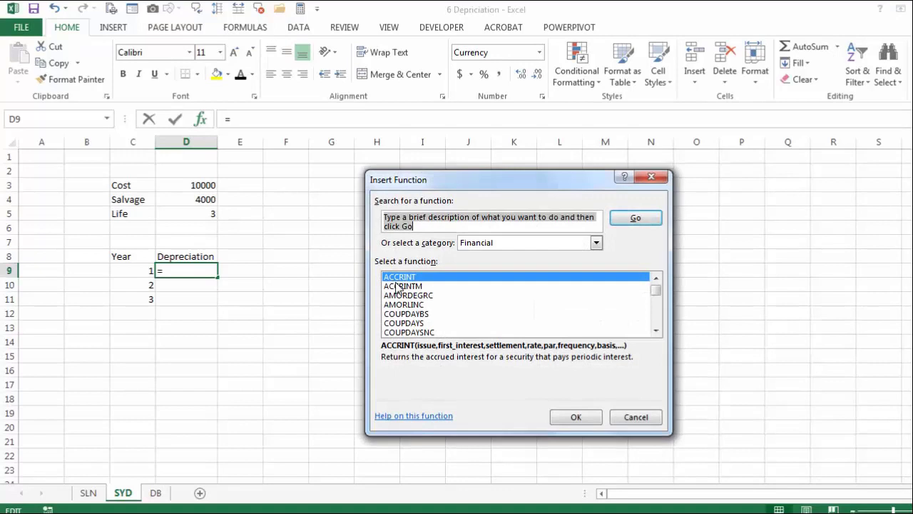
pyautogui.click(397, 287)
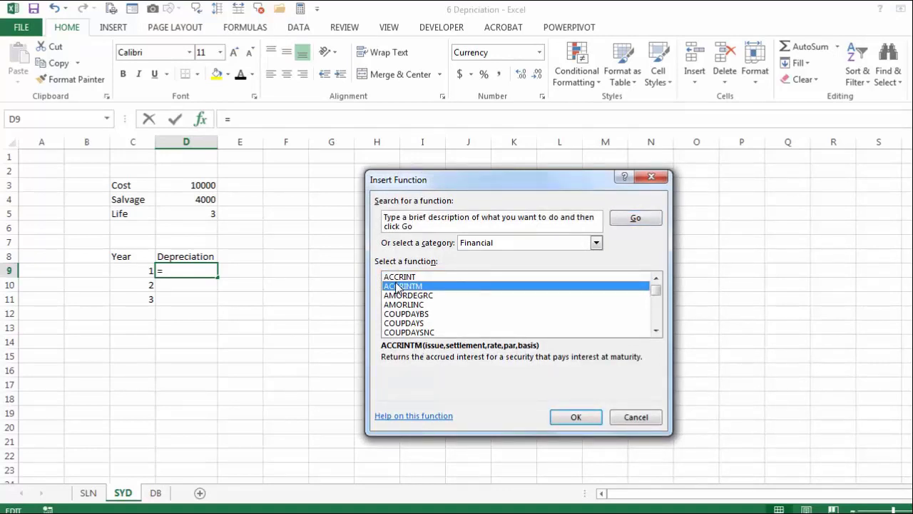
pyautogui.write('sy')
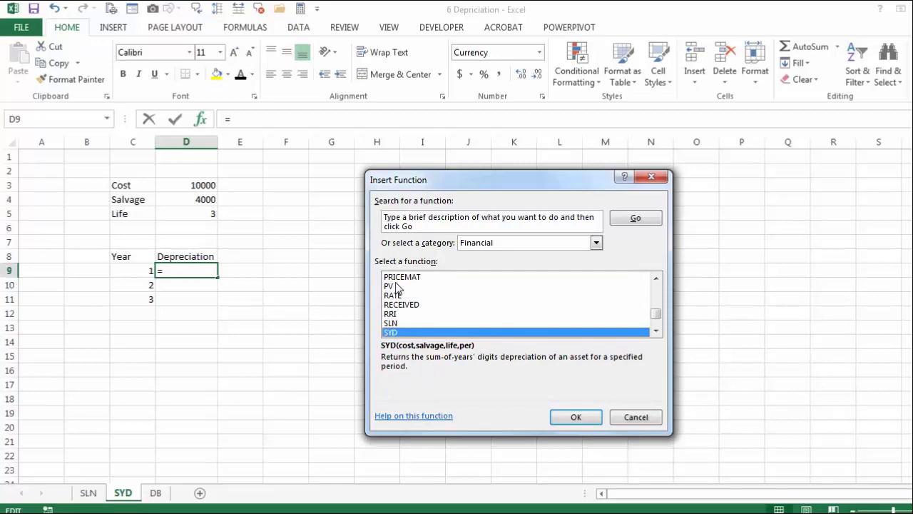
pyautogui.click(575, 418)
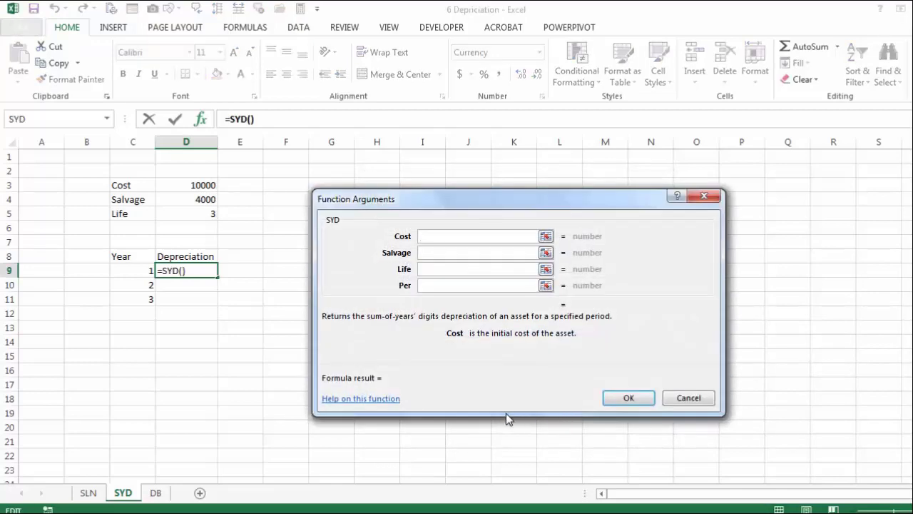
# Set SYD's Cost, Salvage and Life arguments to the absolute references $D$3, $D$4 and $D$5.
pyautogui.click(196, 186)
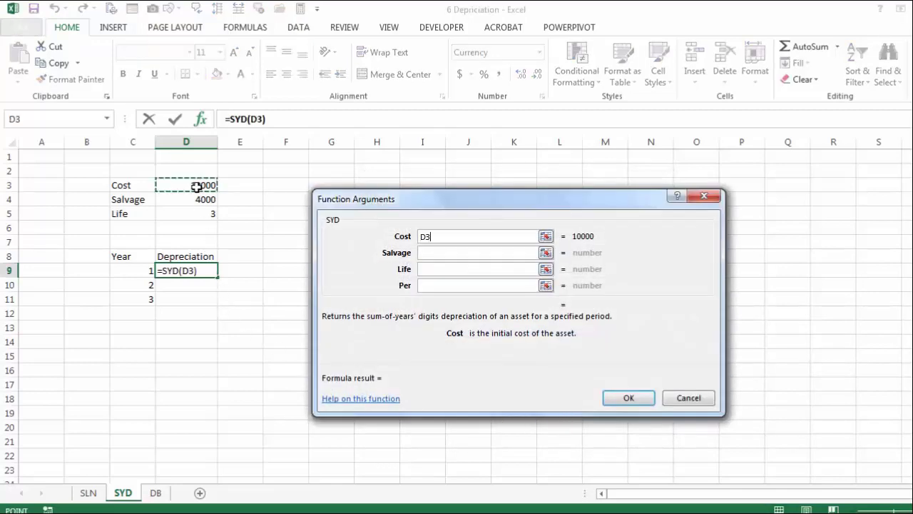
pyautogui.press('F4')
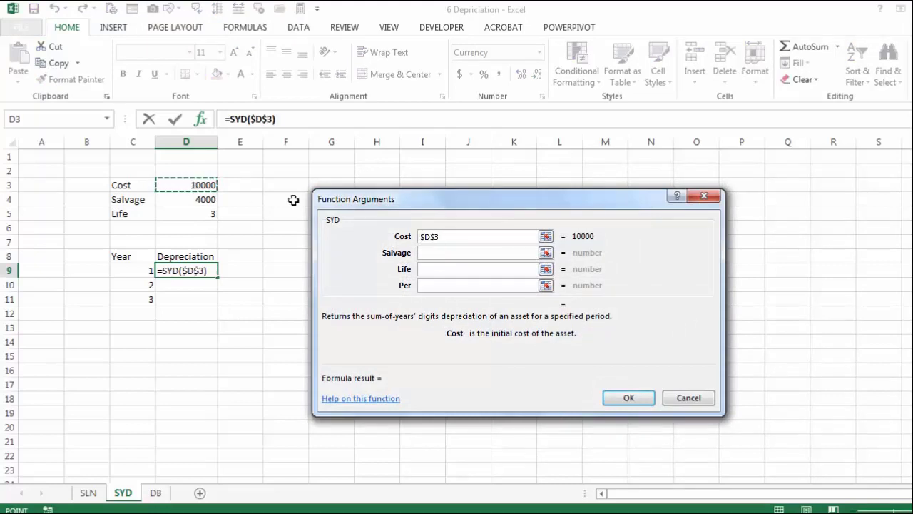
pyautogui.click(441, 254)
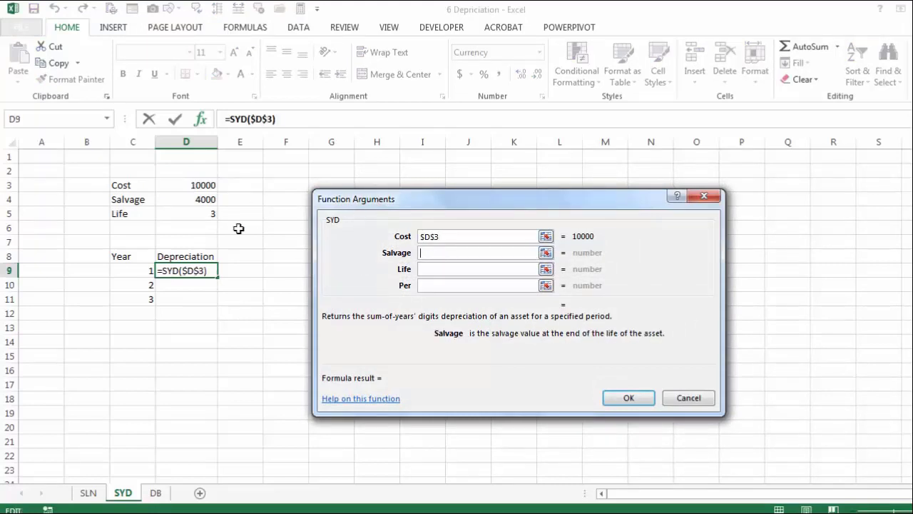
pyautogui.click(198, 200)
pyautogui.press('F4')
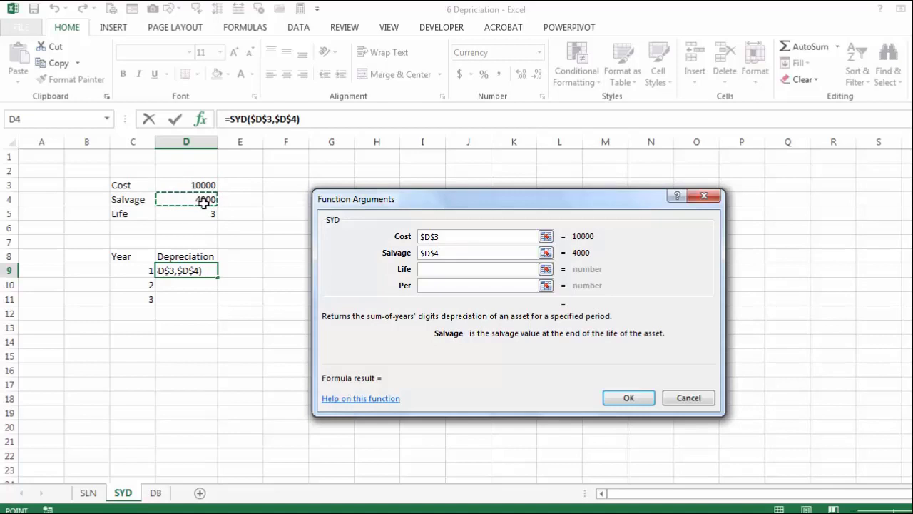
pyautogui.click(426, 268)
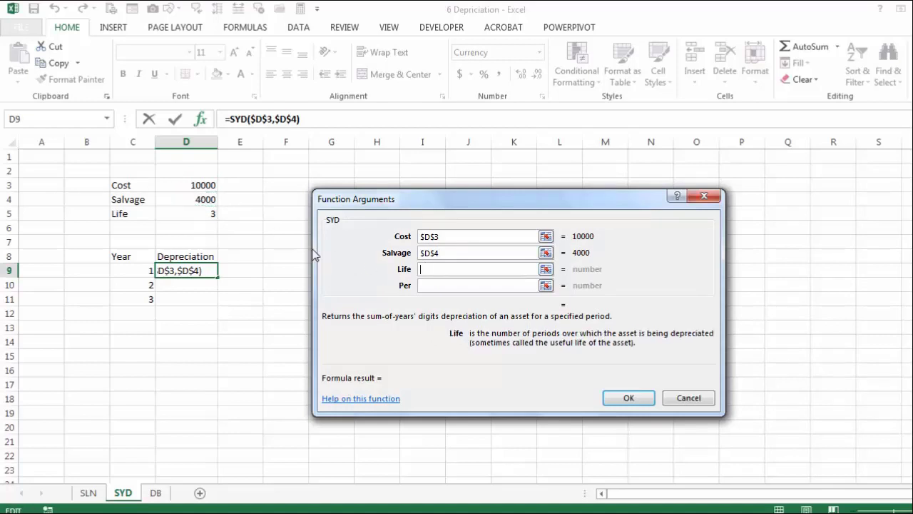
pyautogui.click(198, 211)
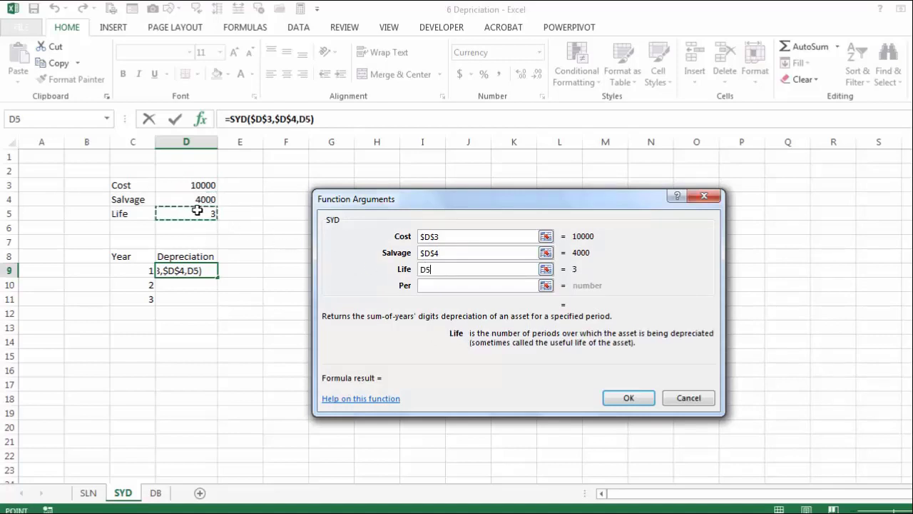
pyautogui.click(435, 286)
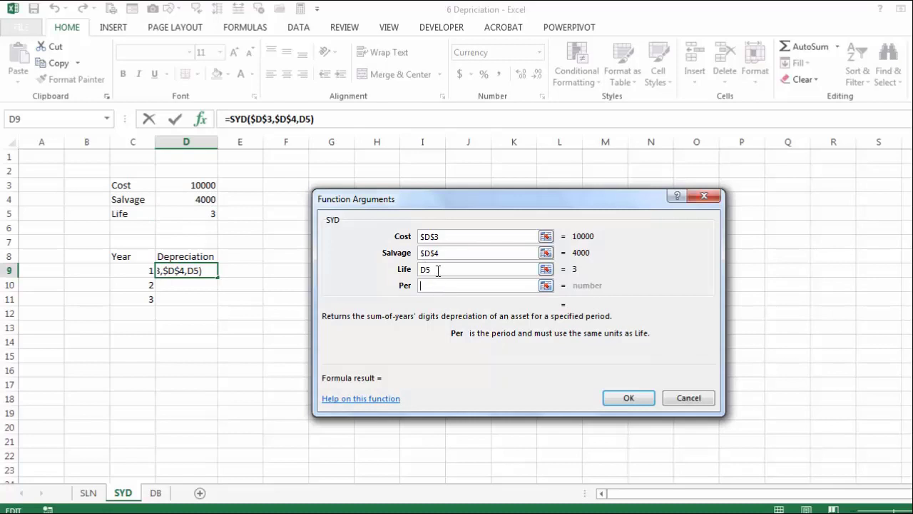
pyautogui.click(436, 270)
pyautogui.doubleClick(425, 270)
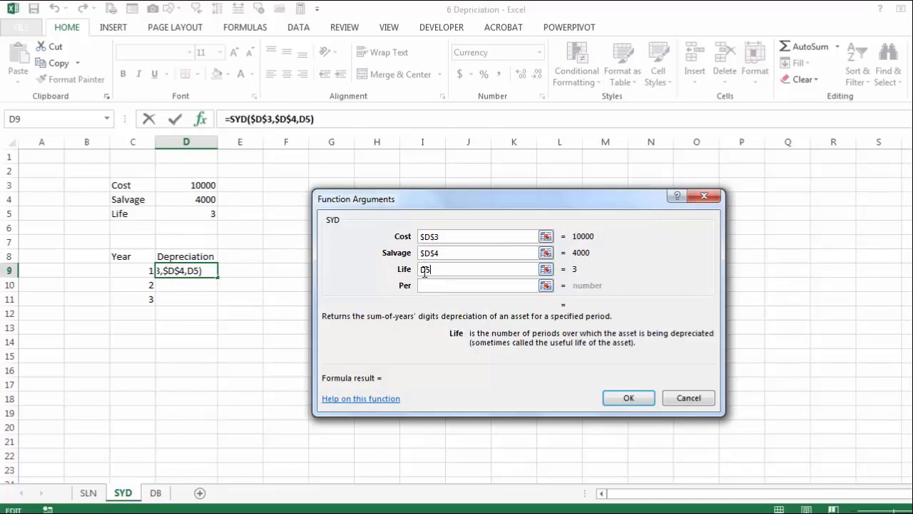
pyautogui.press('F4')
# Complete the SYD formula with the relative reference C9 as Per, and copy it down through D11.
pyautogui.click(434, 285)
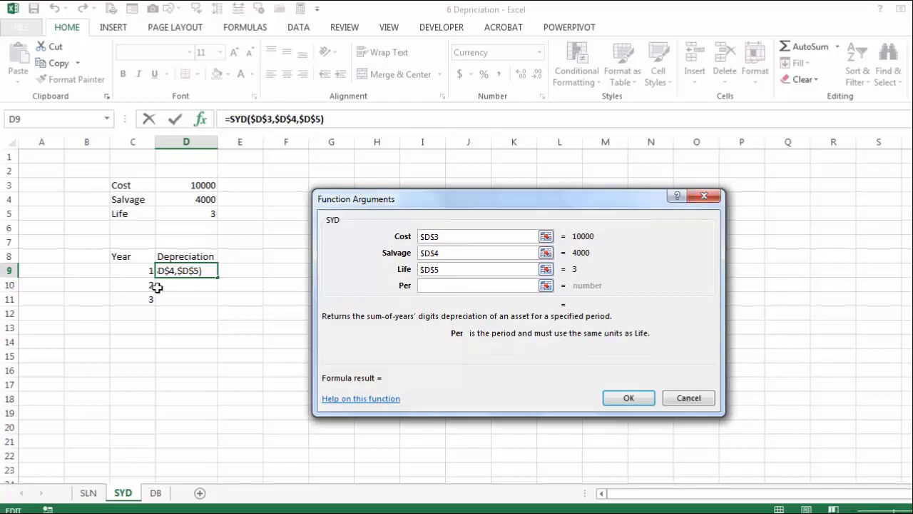
pyautogui.click(128, 271)
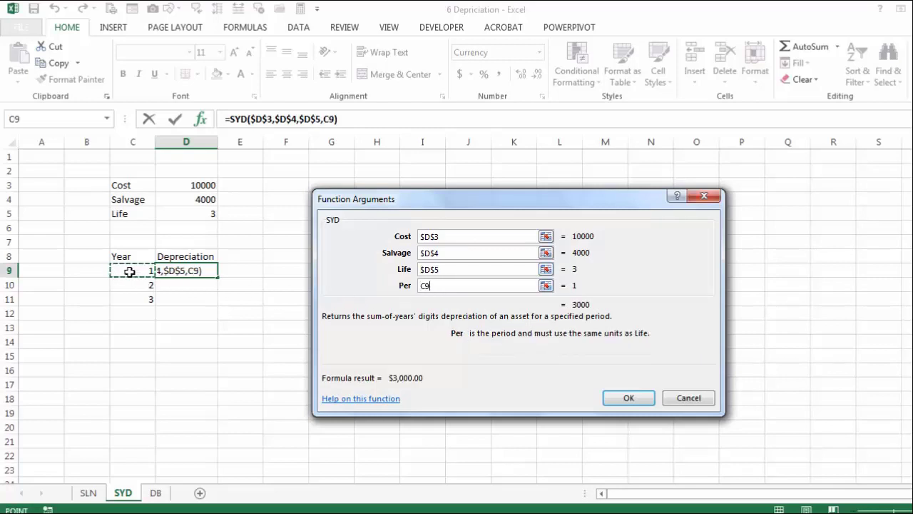
pyautogui.click(619, 393)
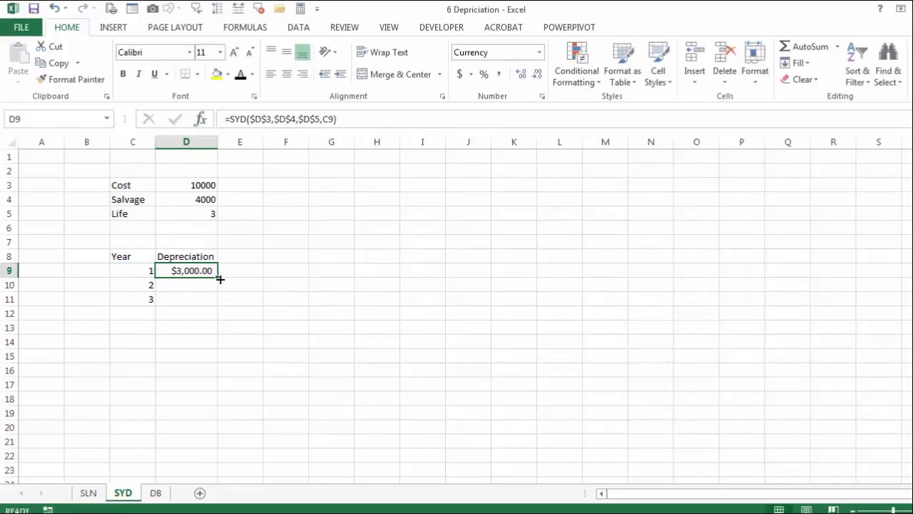
pyautogui.moveTo(220, 280); pyautogui.dragTo(217, 307)
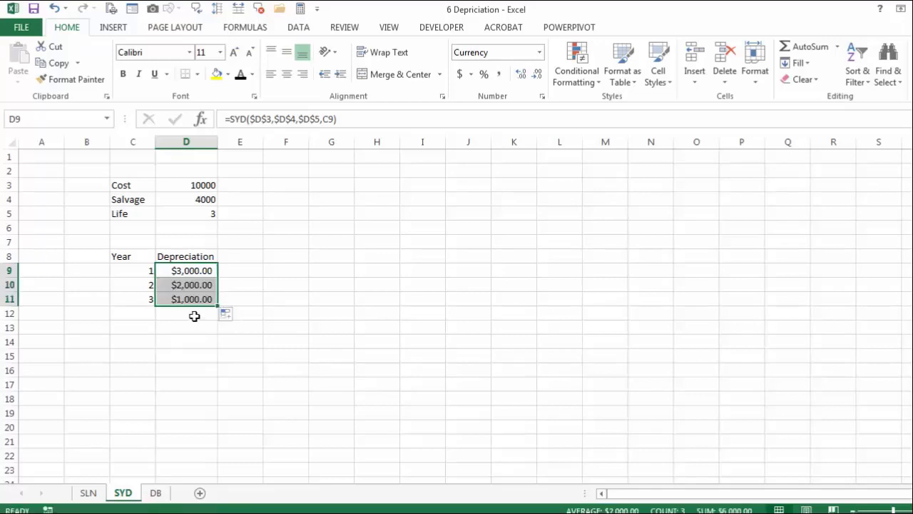
# Sum the SYD depreciation values D9:D11 in cell D12.
pyautogui.click(194, 316)
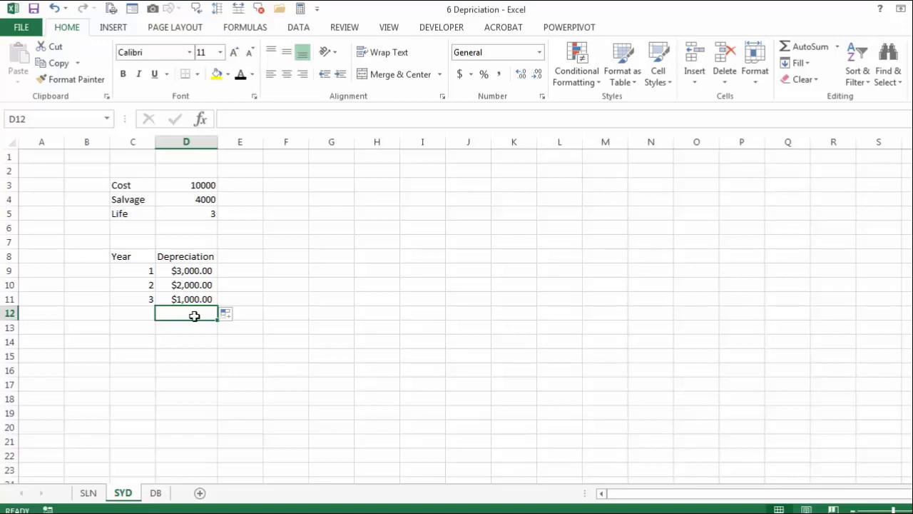
pyautogui.doubleClick(797, 52)
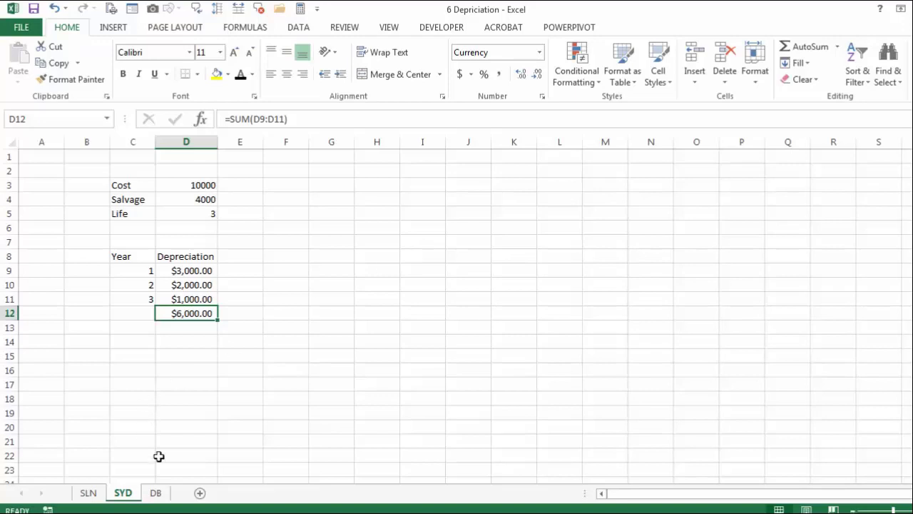
# On the DB sheet, insert the financial DB function in the first table's Year 1 depreciation cell E9.
pyautogui.click(156, 492)
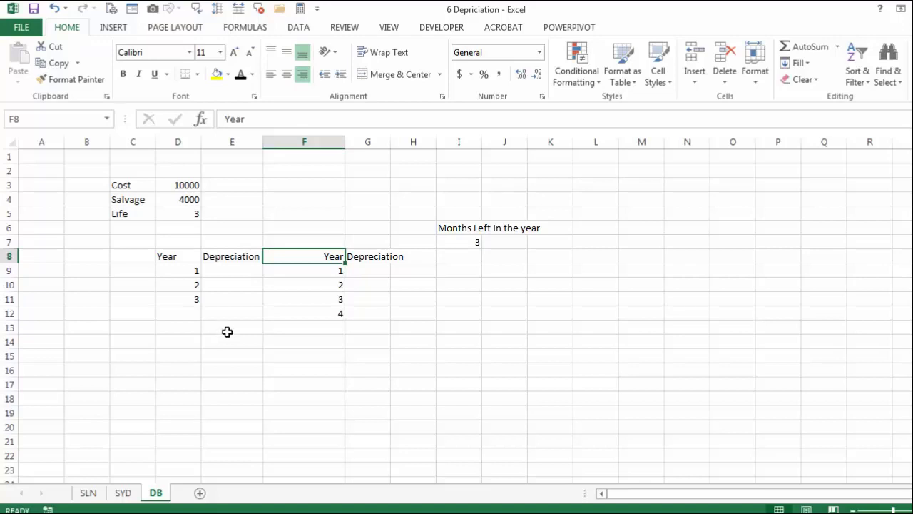
pyautogui.click(246, 274)
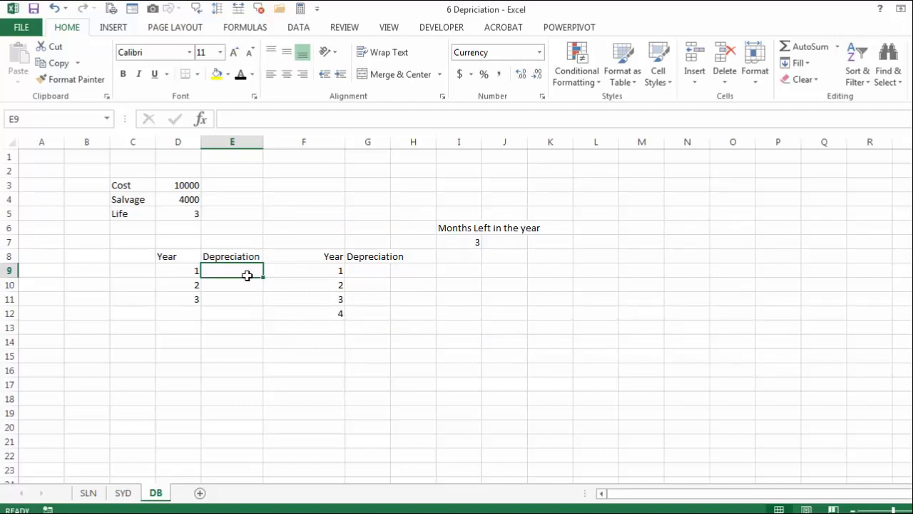
pyautogui.click(454, 241)
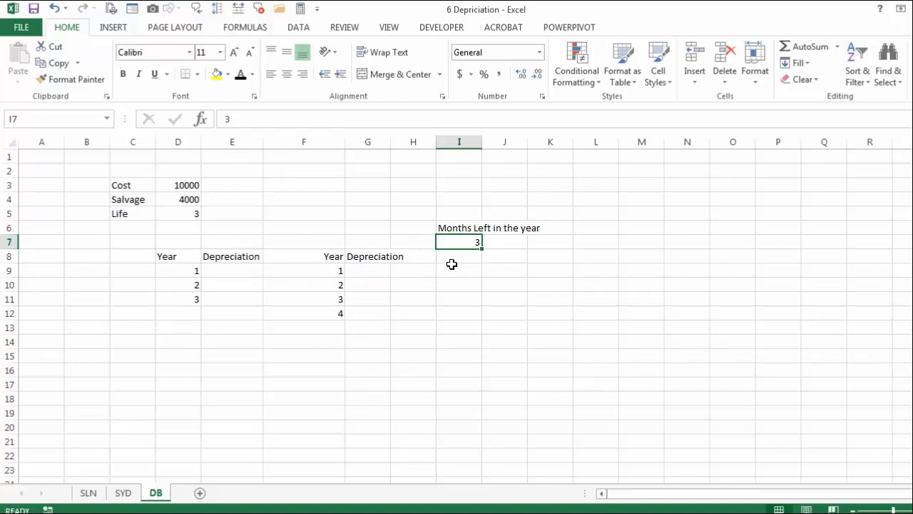
pyautogui.click(229, 268)
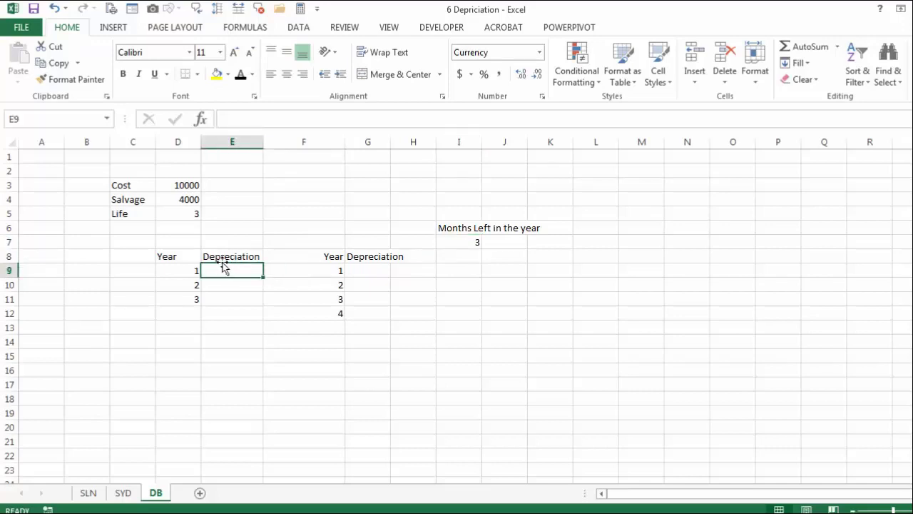
pyautogui.click(200, 120)
pyautogui.click(412, 287)
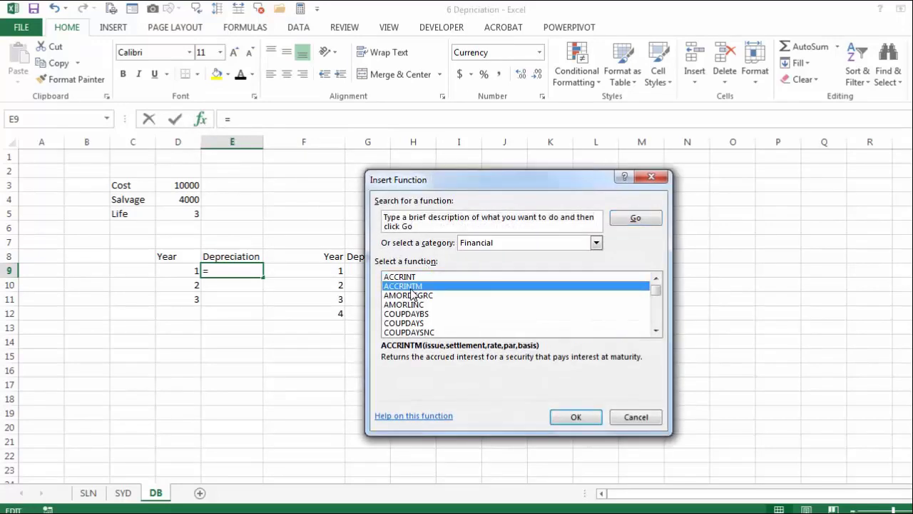
pyautogui.press('d')
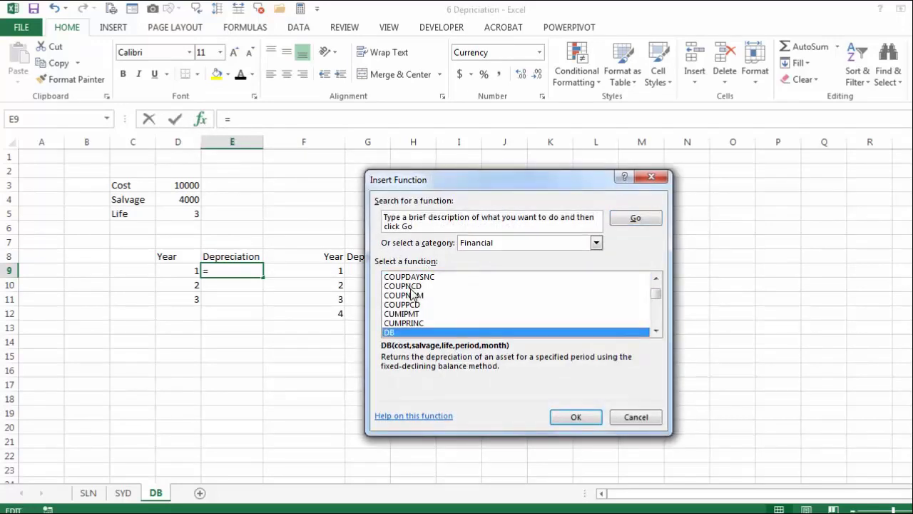
pyautogui.click(562, 416)
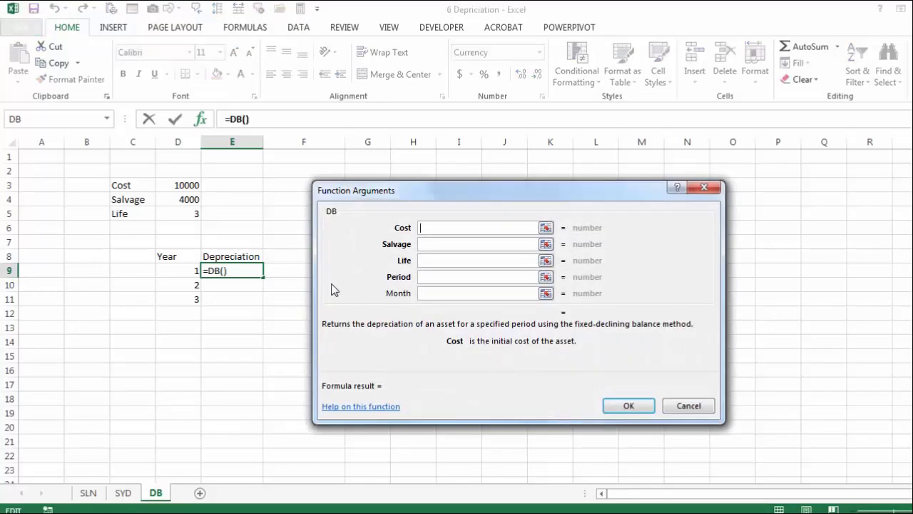
# Set the Cost, Salvage and Life arguments of E9's DB function to the absolute references $D$3, $D$4 and $D$5.
pyautogui.click(179, 186)
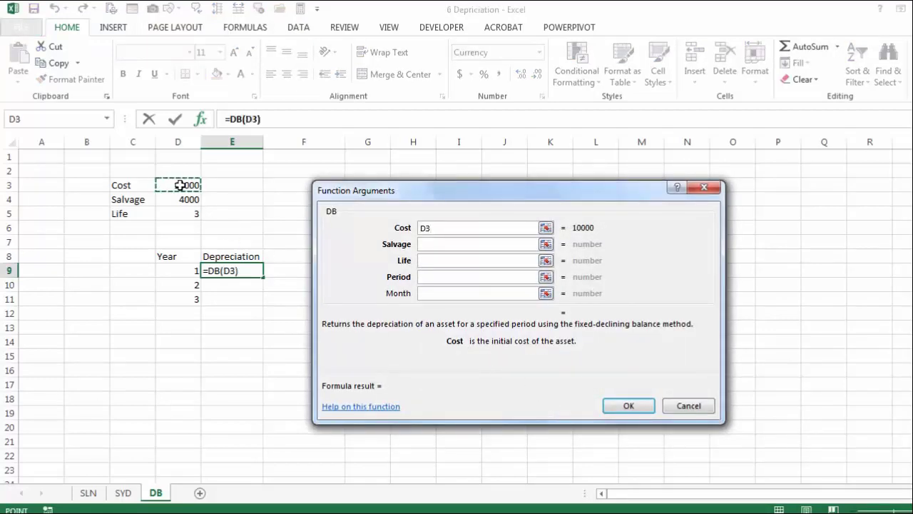
pyautogui.press('F4')
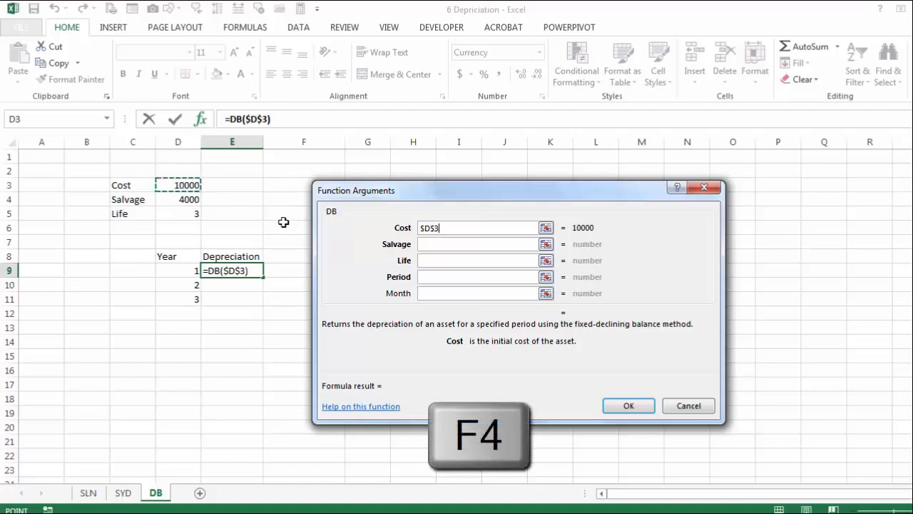
pyautogui.click(430, 243)
pyautogui.click(165, 201)
pyautogui.press('F4')
pyautogui.click(423, 261)
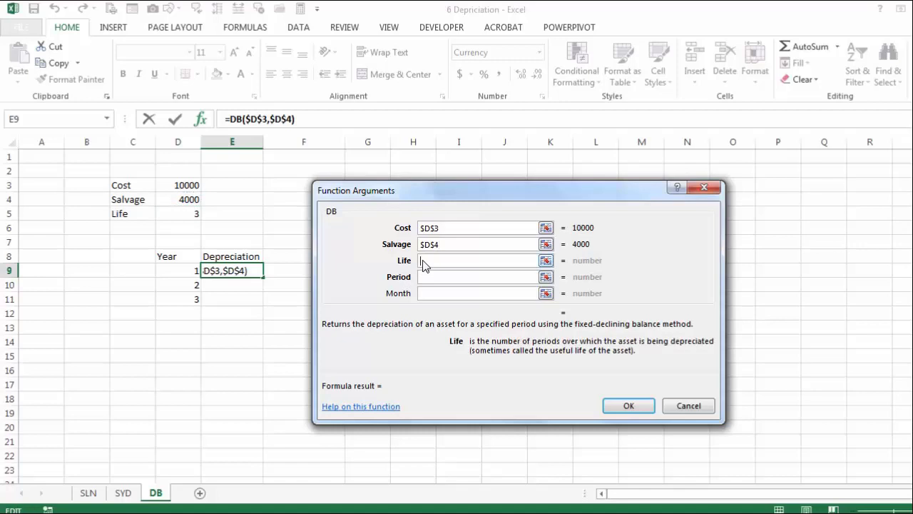
pyautogui.click(181, 215)
pyautogui.press('F4')
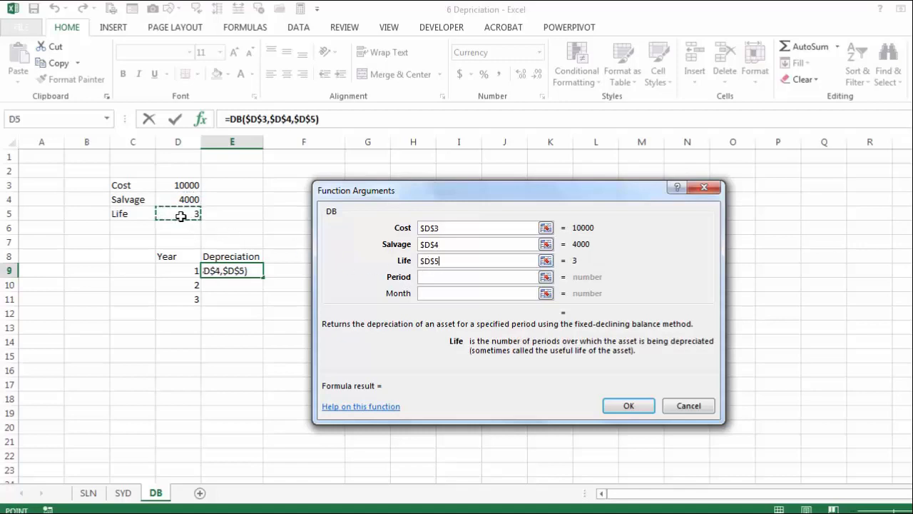
# Complete E9's DB formula with the relative reference D9 as Period, and copy it down through E11.
pyautogui.click(423, 277)
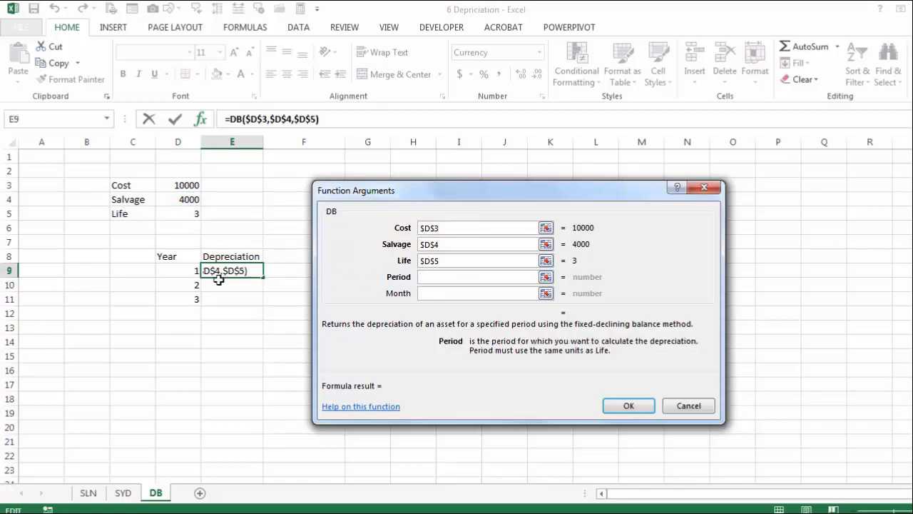
pyautogui.click(180, 270)
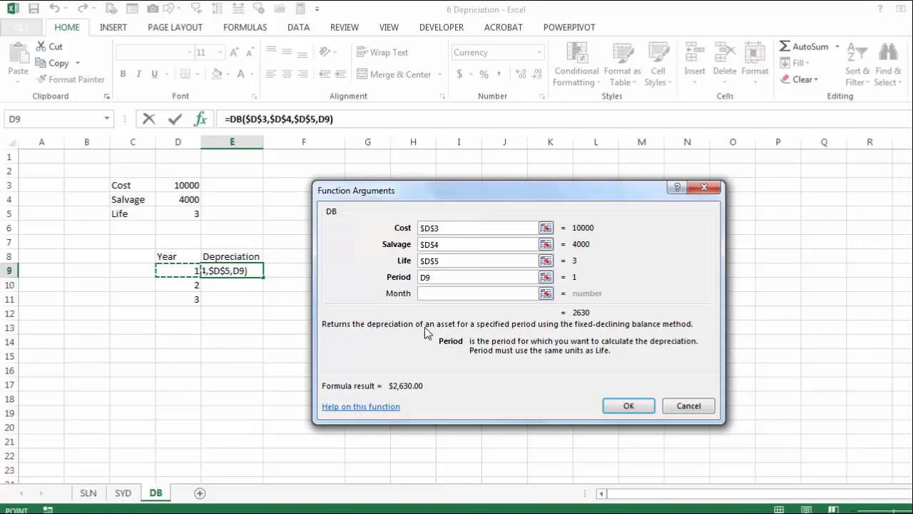
pyautogui.click(629, 406)
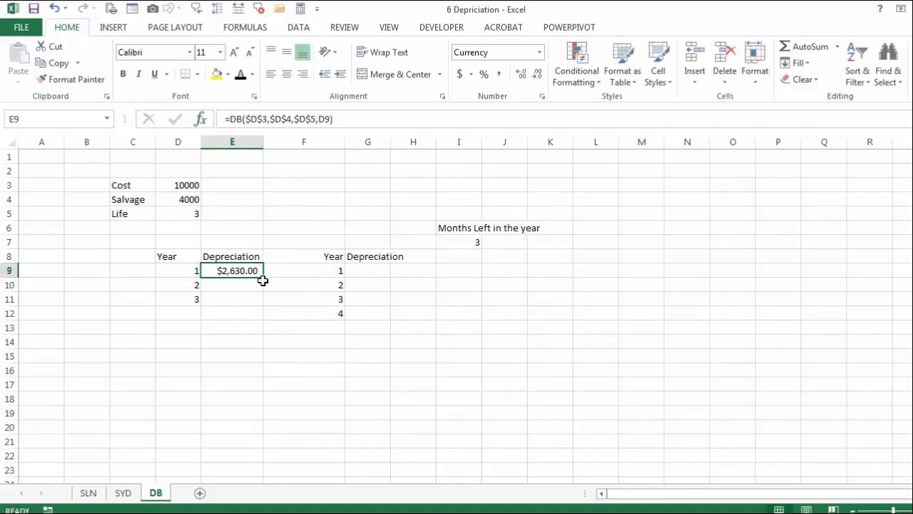
pyautogui.moveTo(263, 280); pyautogui.dragTo(261, 301)
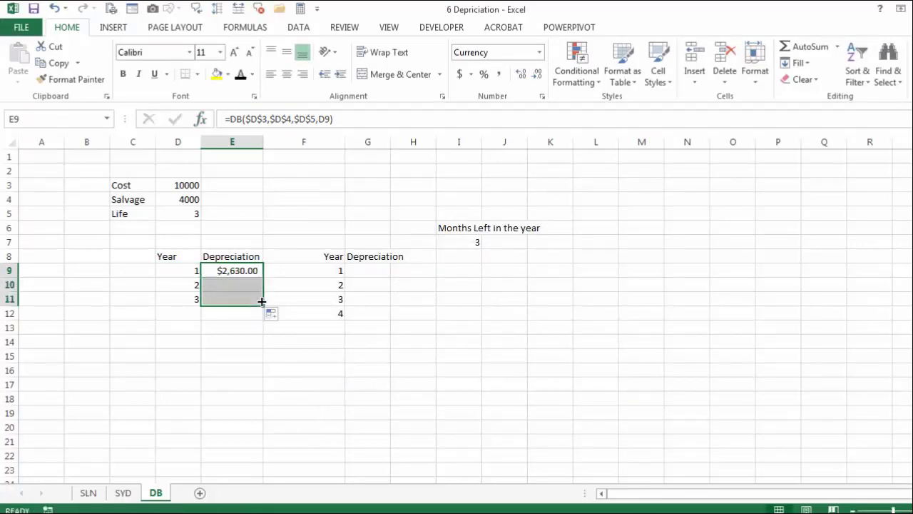
# Sum the DB depreciation values E9:E11 in cell E12.
pyautogui.click(241, 272)
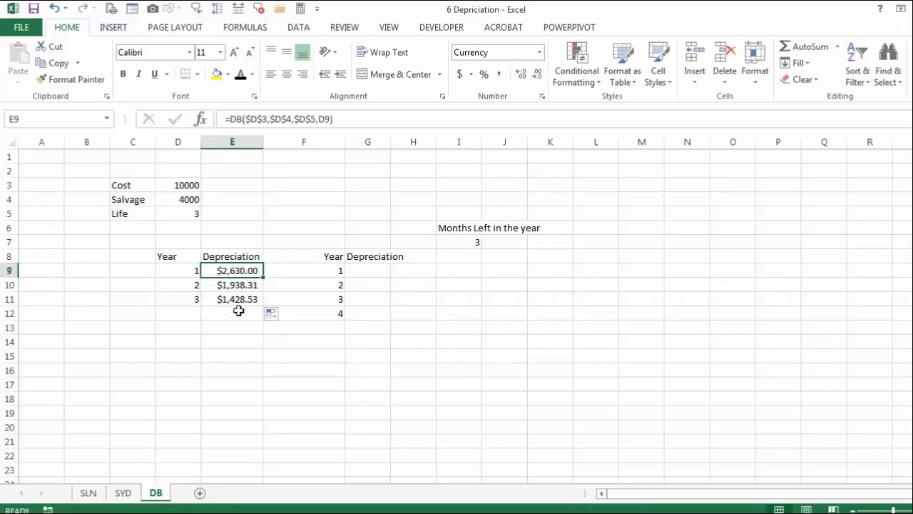
pyautogui.click(238, 311)
pyautogui.doubleClick(807, 47)
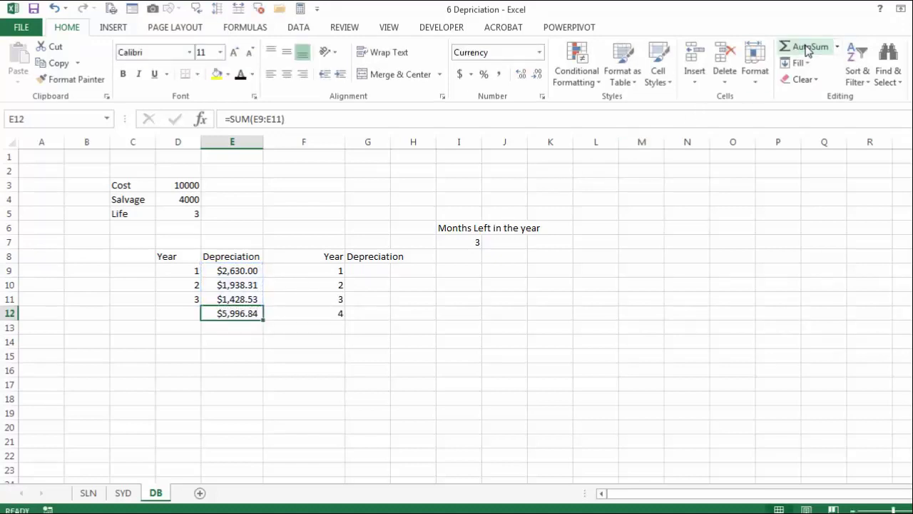
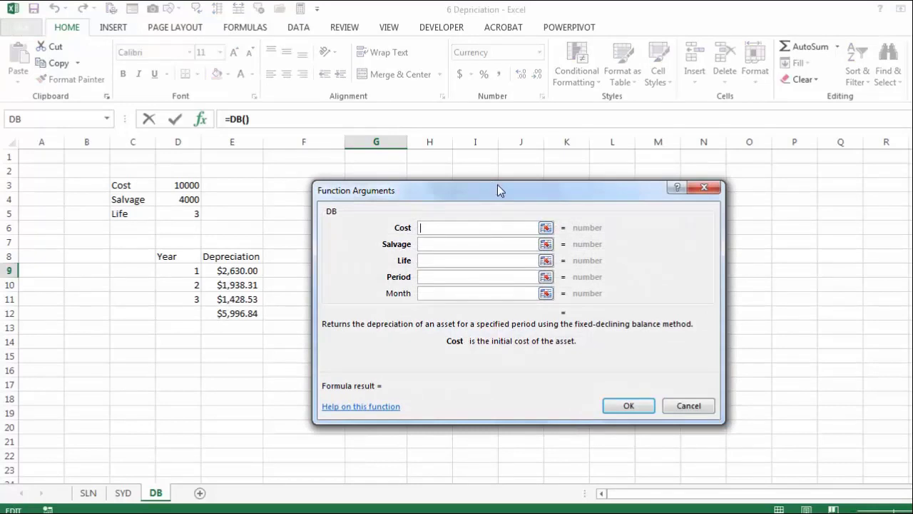
# For the DB function in G9, set Cost, Salvage and Life to the absolute references $D$3, $D$4 and $D$5.
pyautogui.moveTo(497, 184); pyautogui.dragTo(666, 197)
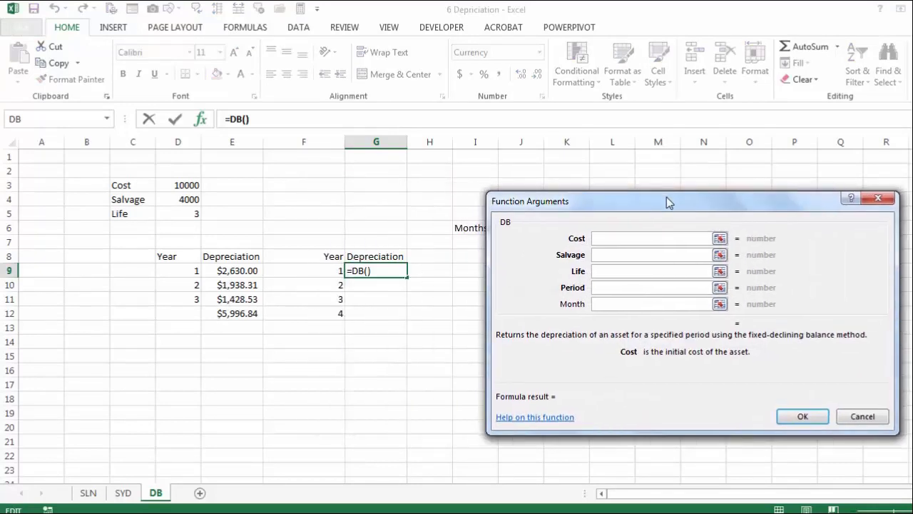
pyautogui.click(191, 185)
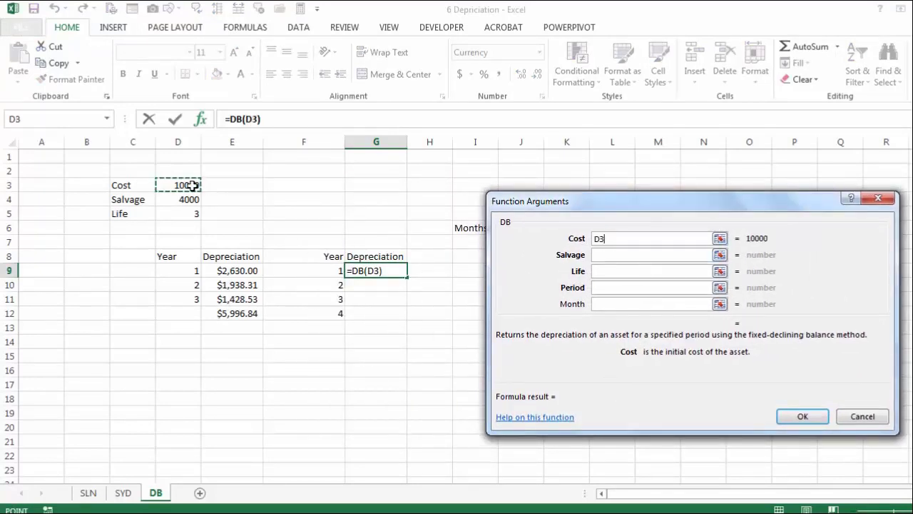
pyautogui.press('F4')
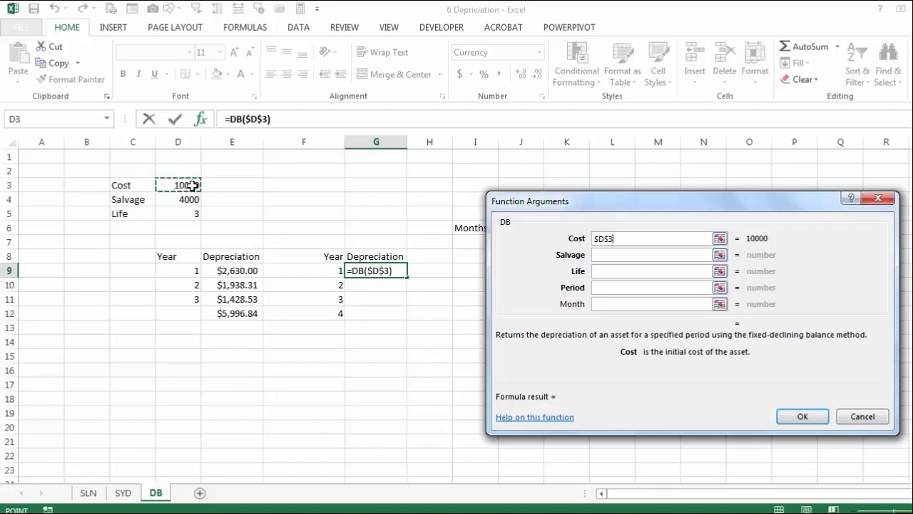
pyautogui.click(635, 254)
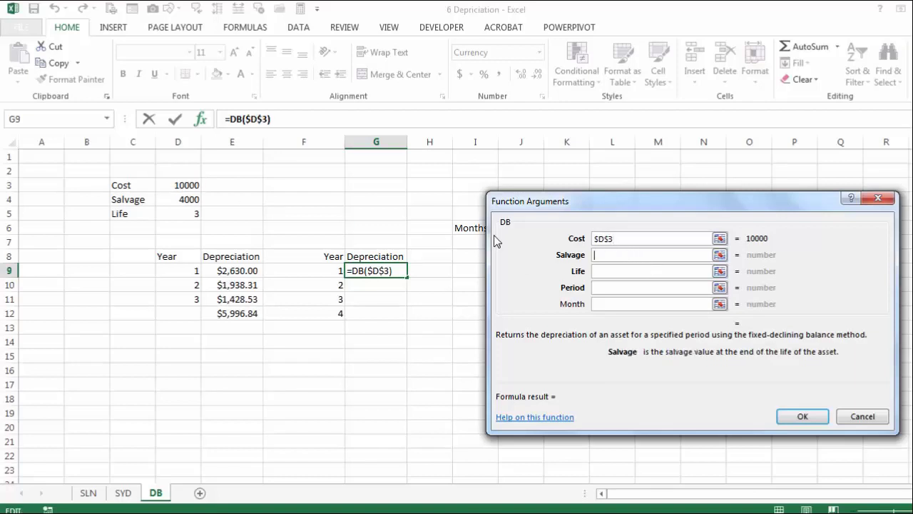
pyautogui.click(179, 201)
pyautogui.press('F4')
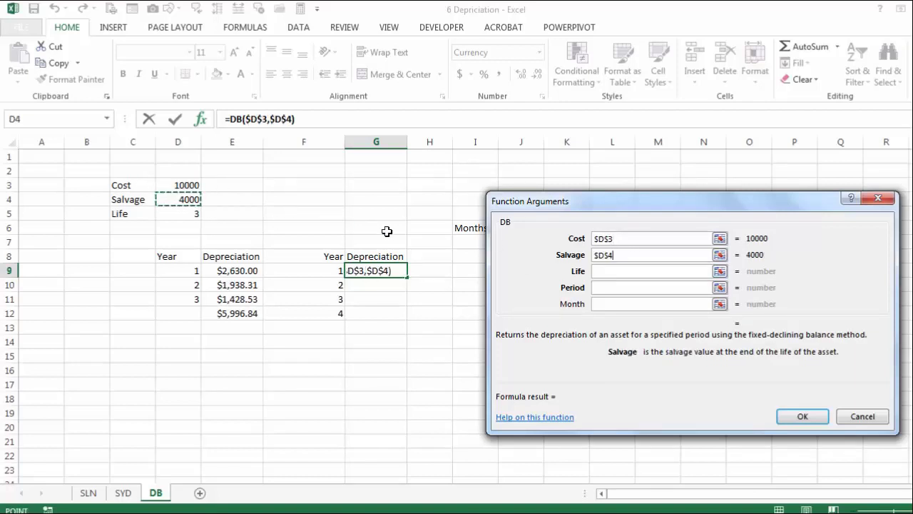
pyautogui.click(601, 271)
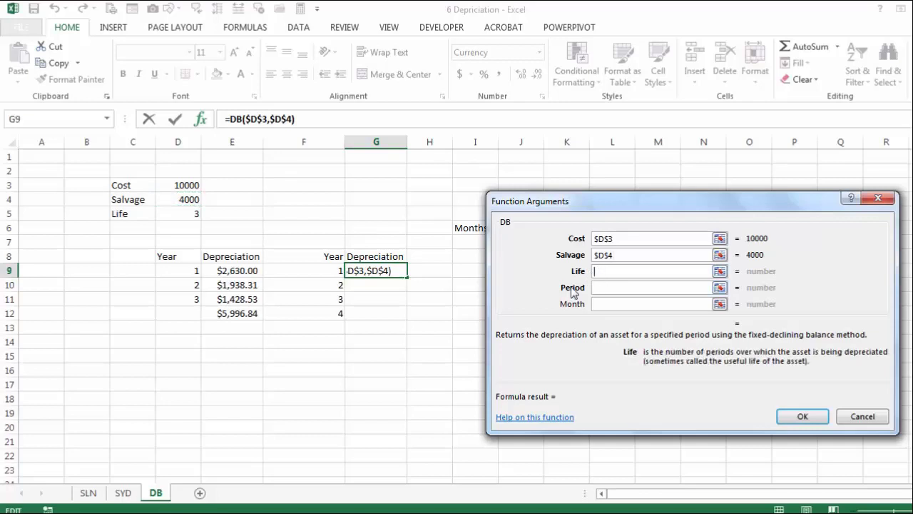
pyautogui.click(180, 213)
pyautogui.press('F4')
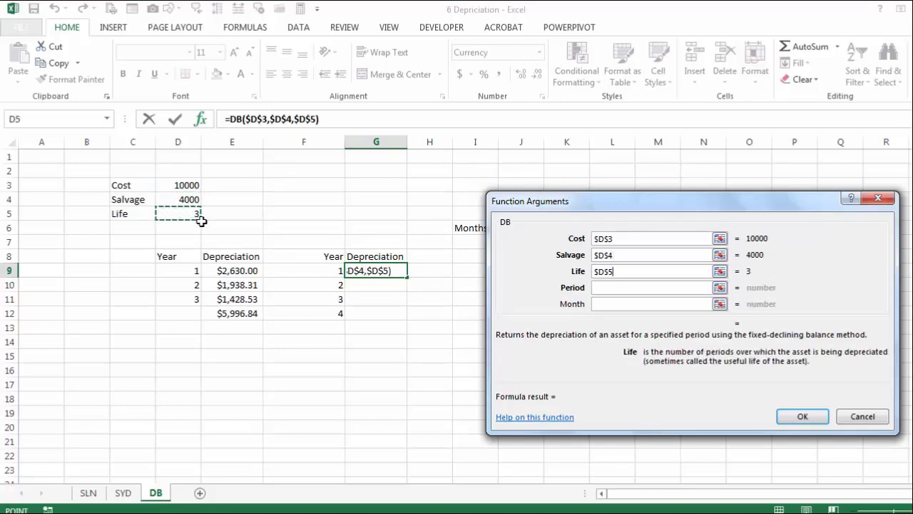
# Complete G9's DB formula with F9 as Period and the absolute reference $I$7 as Month, and copy it down through G12.
pyautogui.click(596, 291)
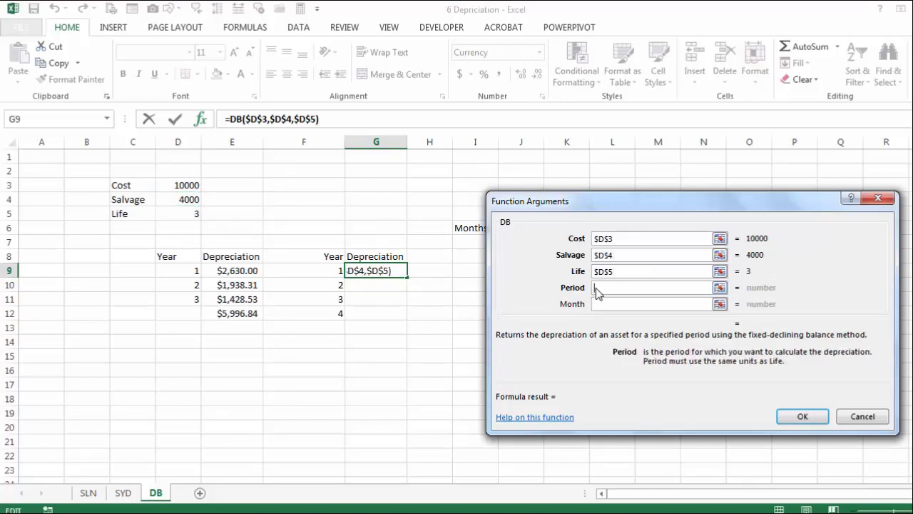
pyautogui.click(326, 270)
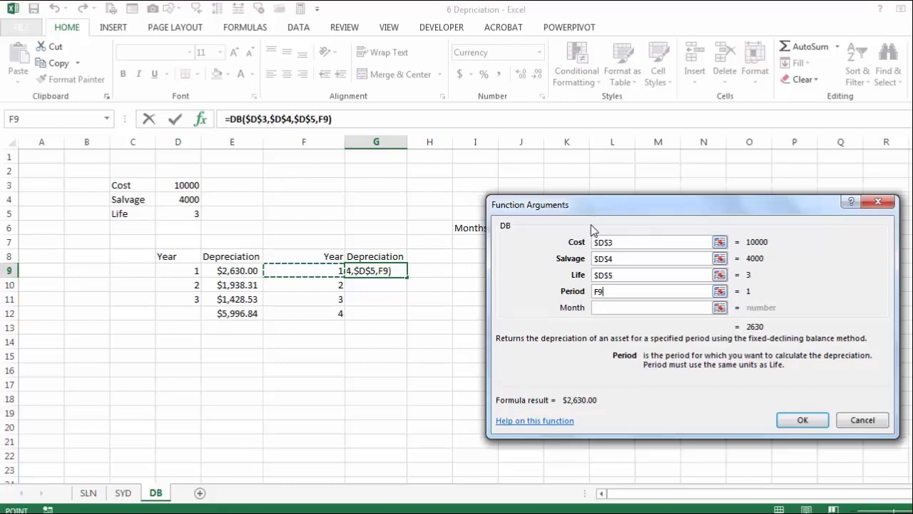
pyautogui.moveTo(591, 204); pyautogui.dragTo(588, 306)
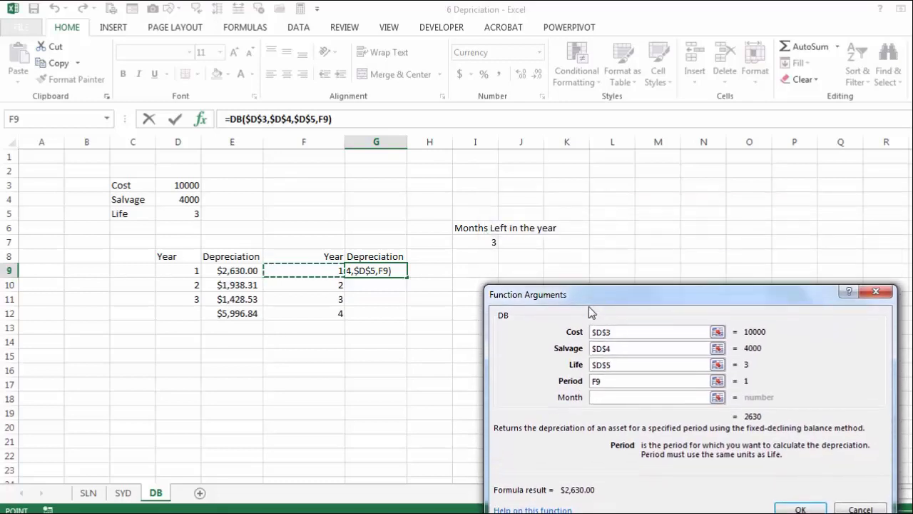
pyautogui.click(628, 404)
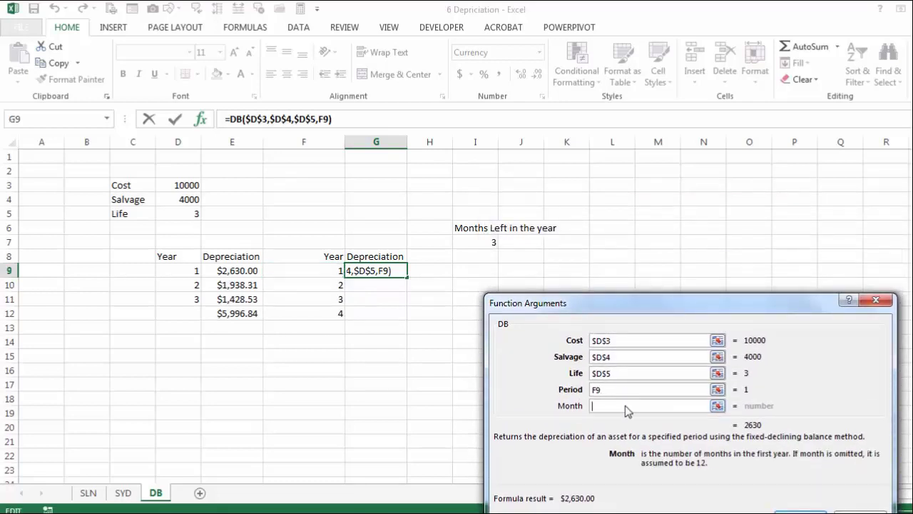
pyautogui.click(477, 241)
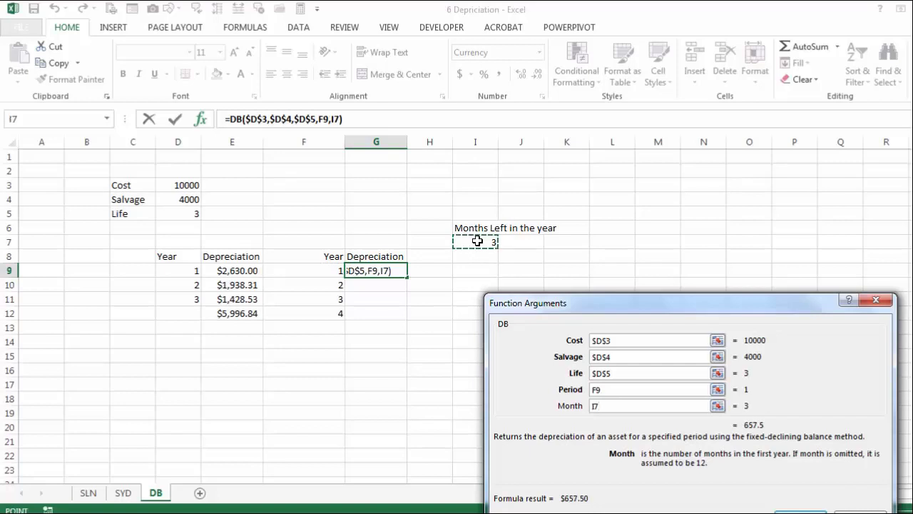
pyautogui.press('F4')
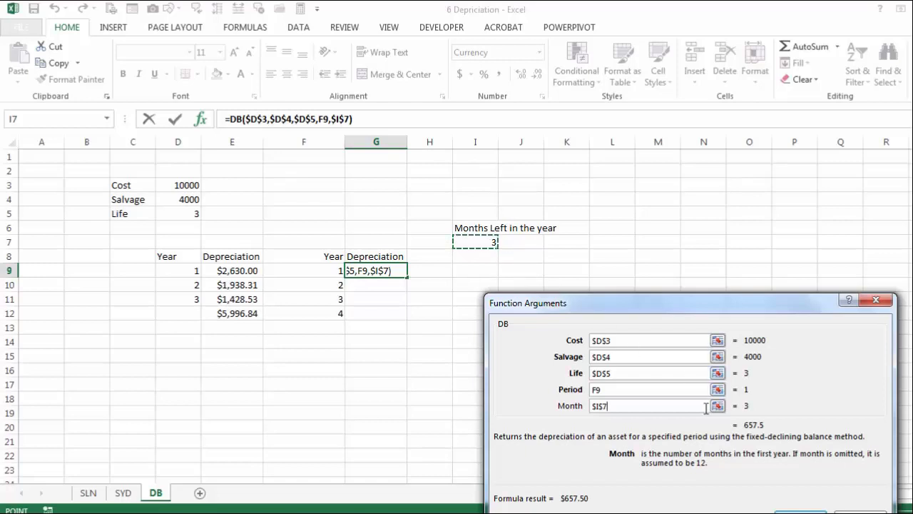
pyautogui.click(800, 510)
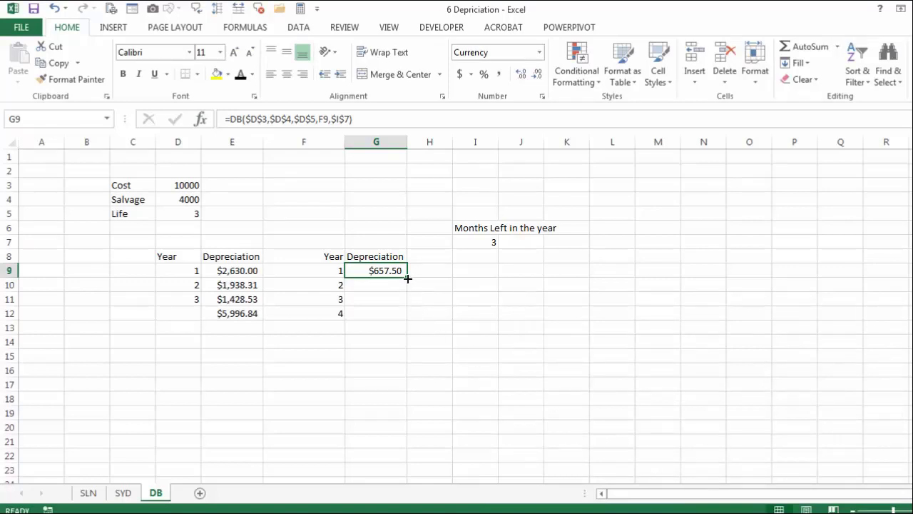
pyautogui.moveTo(407, 278); pyautogui.dragTo(407, 321)
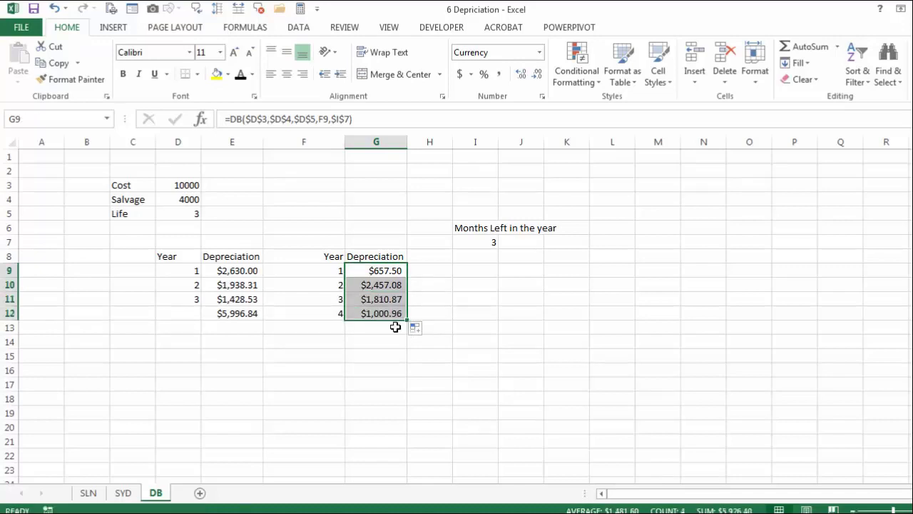
# Sum the partial-year DB depreciation values G9:G12 in cell G13.
pyautogui.click(395, 327)
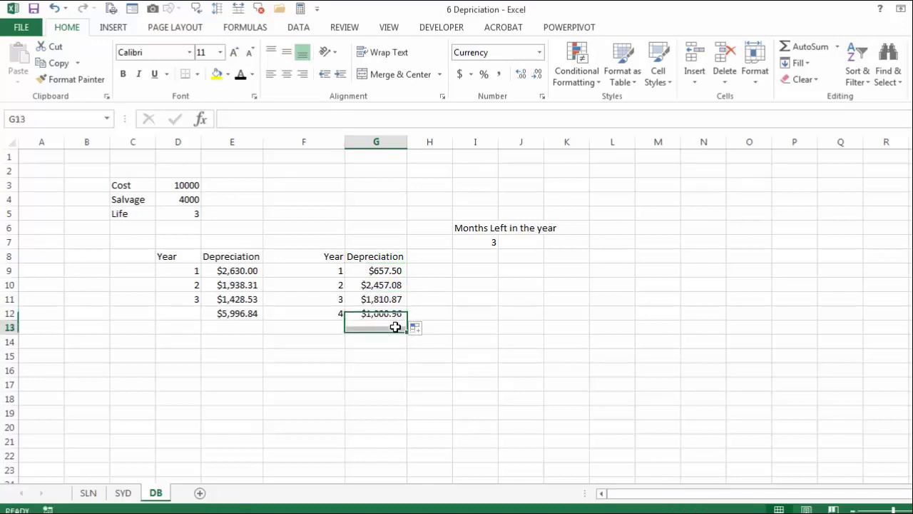
pyautogui.click(791, 49)
pyautogui.click(792, 49)
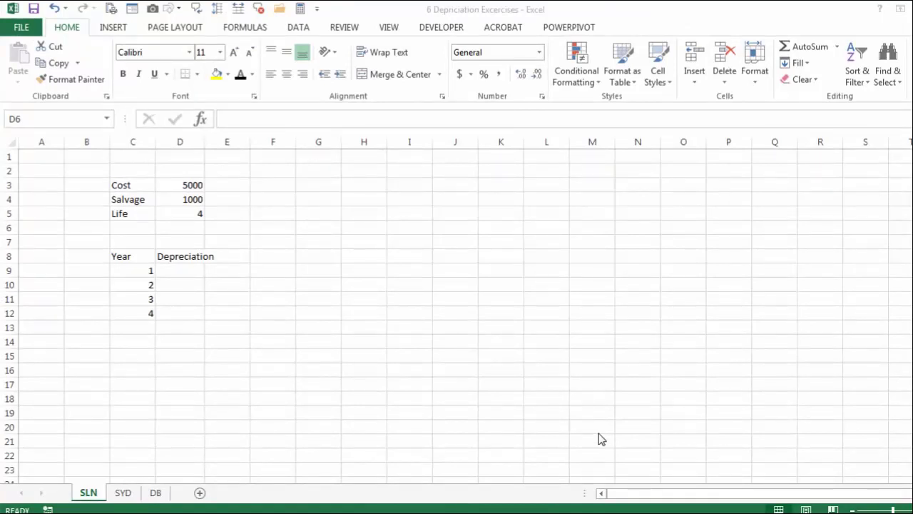
# Review the cost and salvage cells on the exercise workbook's SLN sheet, and insert the financial function SLN in cell D9.
pyautogui.click(198, 190)
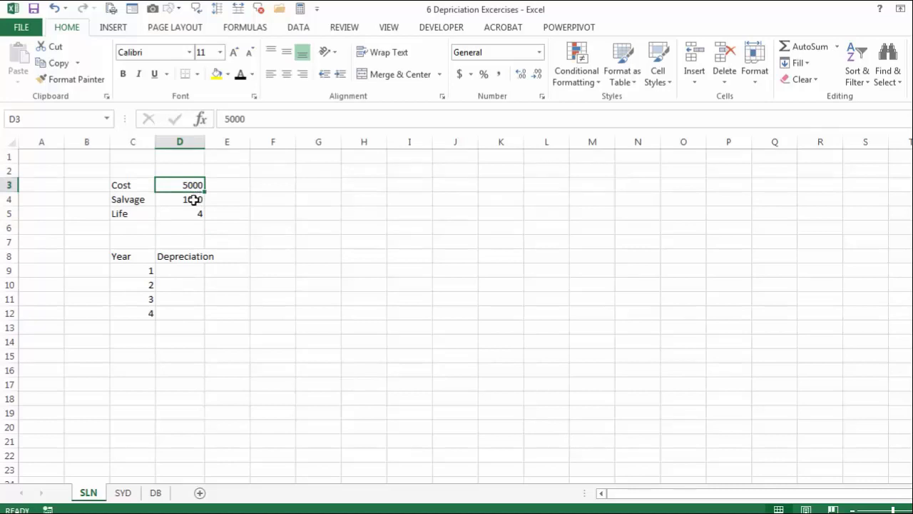
pyautogui.click(194, 200)
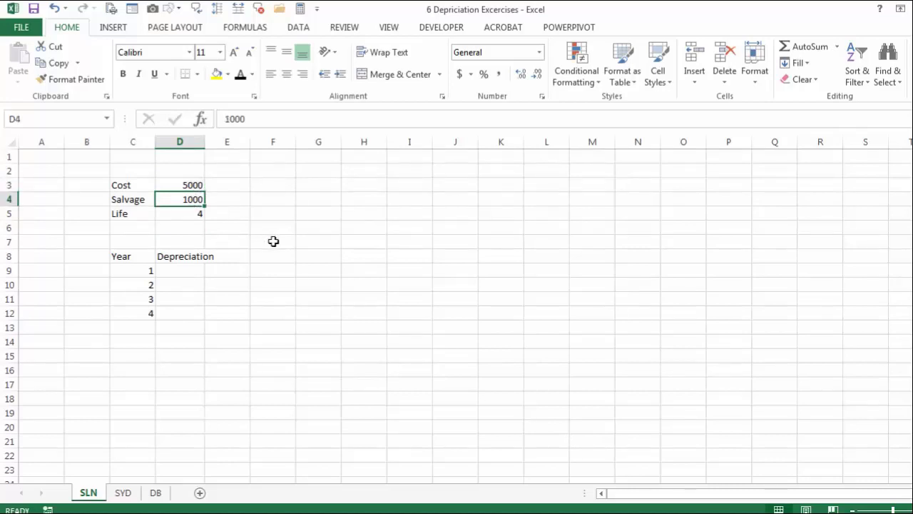
pyautogui.click(174, 270)
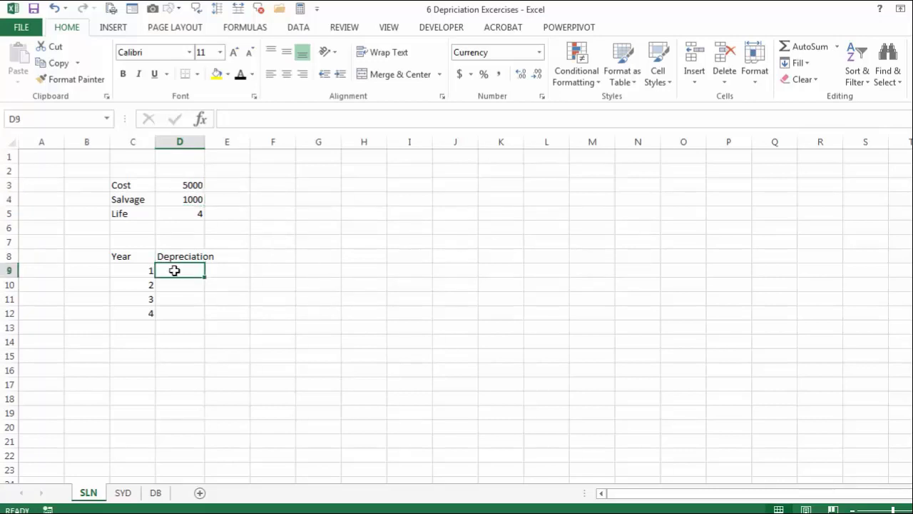
pyautogui.click(201, 120)
pyautogui.click(565, 391)
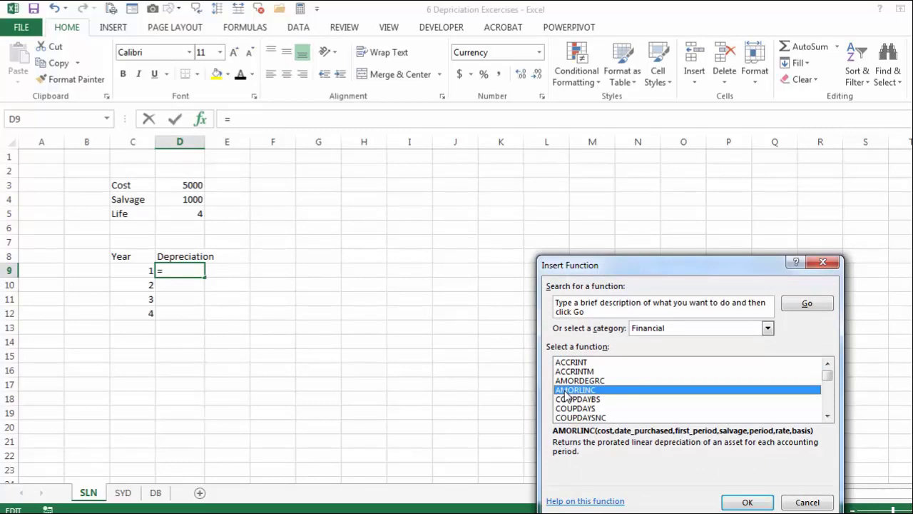
pyautogui.press('s')
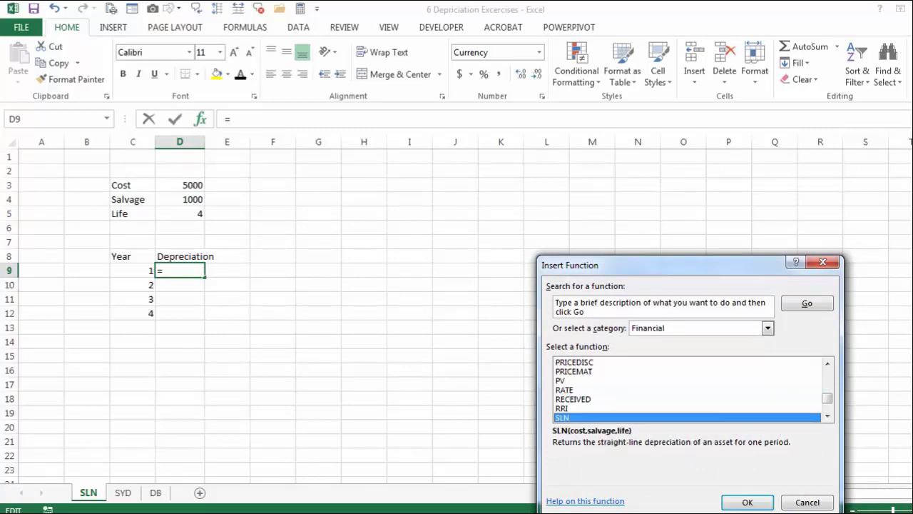
pyautogui.click(746, 503)
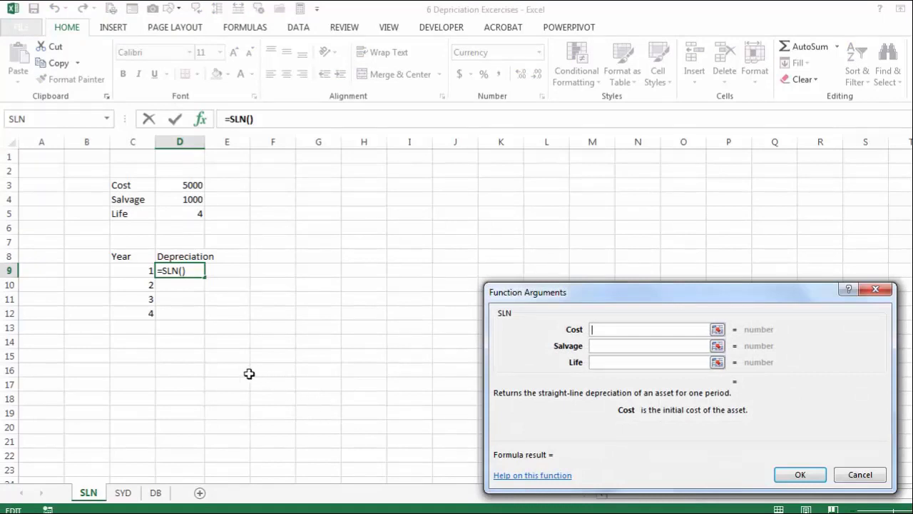
# Complete D9's SLN formula with the absolute references $D$3 as Cost, $D$4 as Salvage and $D$5 as Life.
pyautogui.click(188, 184)
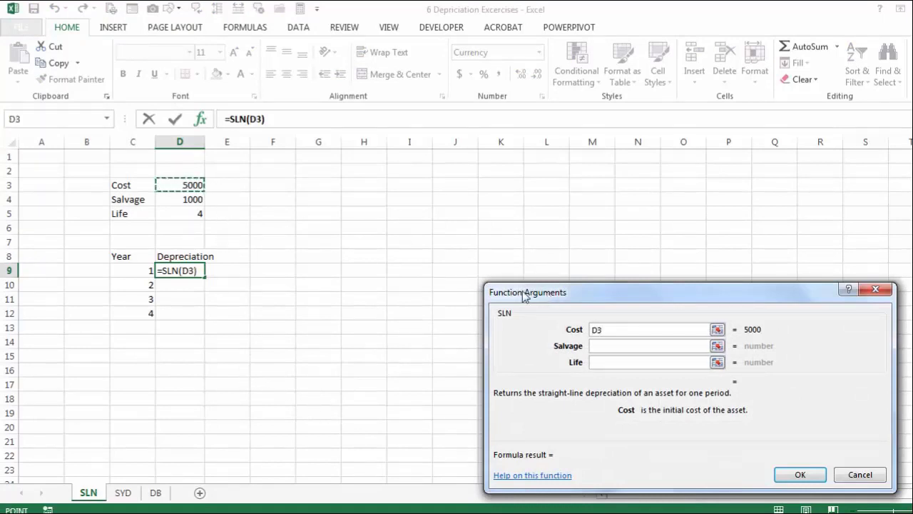
pyautogui.moveTo(548, 293); pyautogui.dragTo(329, 231)
pyautogui.press('F4')
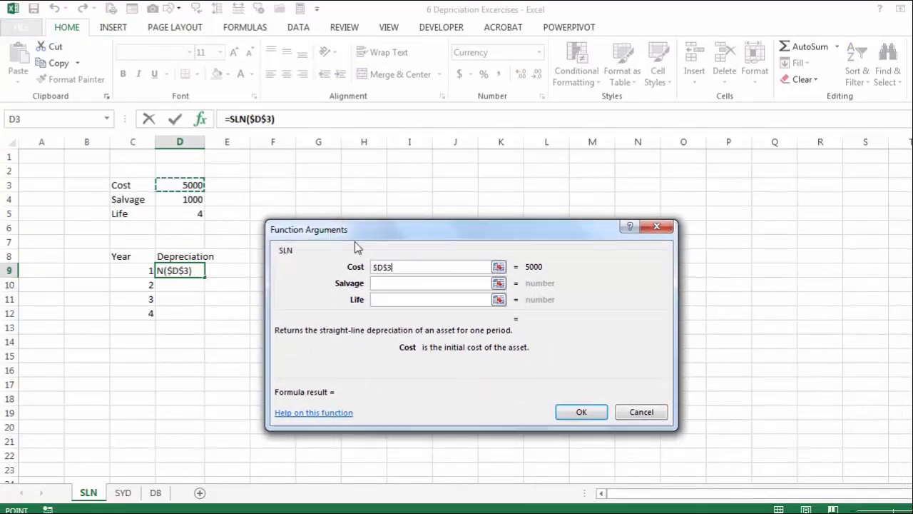
pyautogui.click(448, 283)
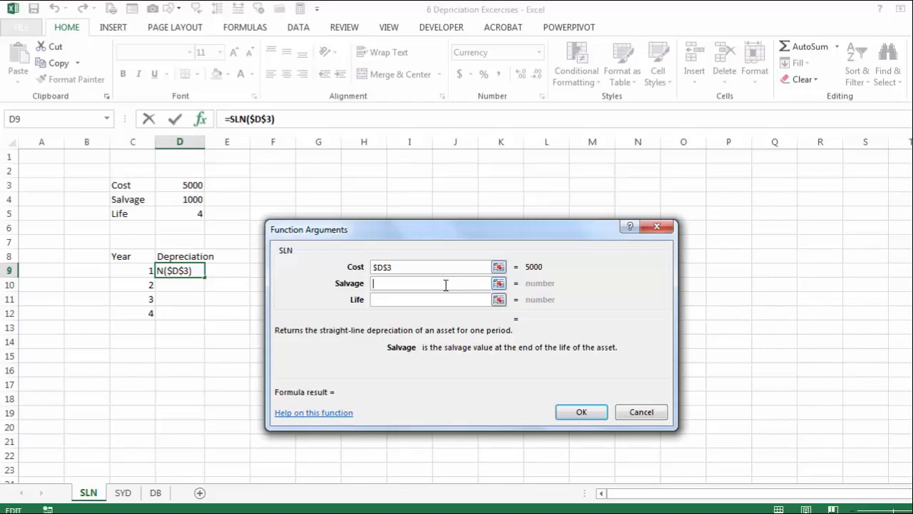
pyautogui.click(184, 197)
pyautogui.press('F4')
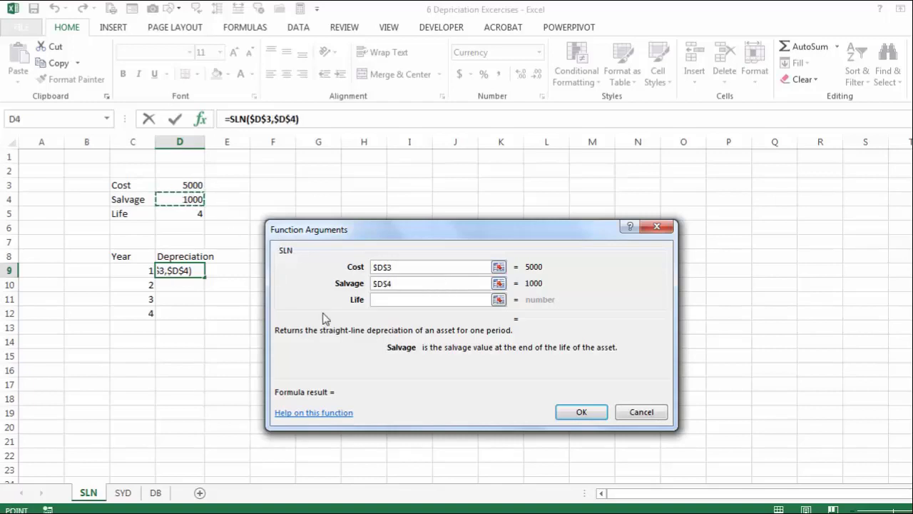
pyautogui.click(375, 300)
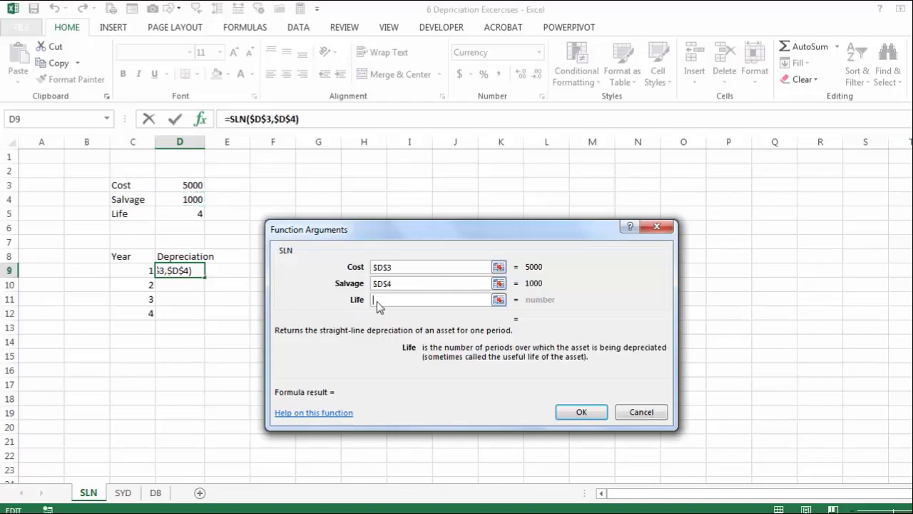
pyautogui.click(177, 214)
pyautogui.press('F4')
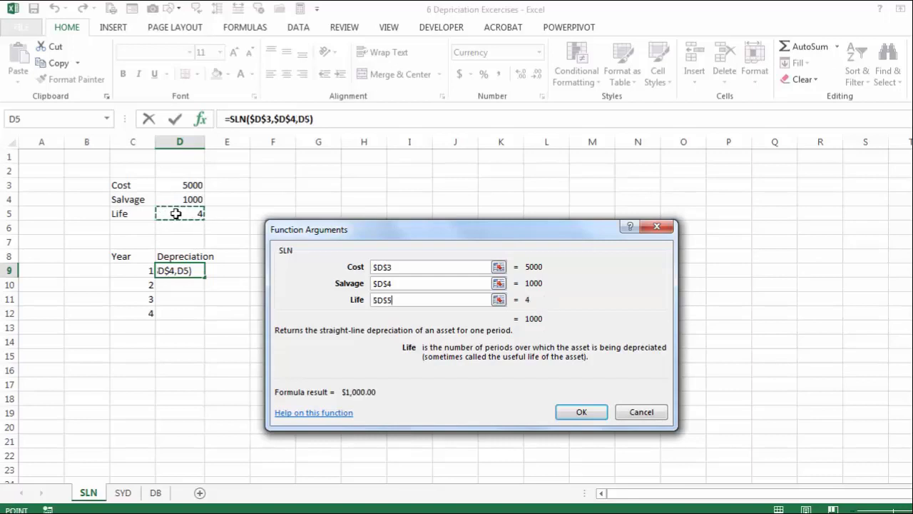
pyautogui.click(579, 413)
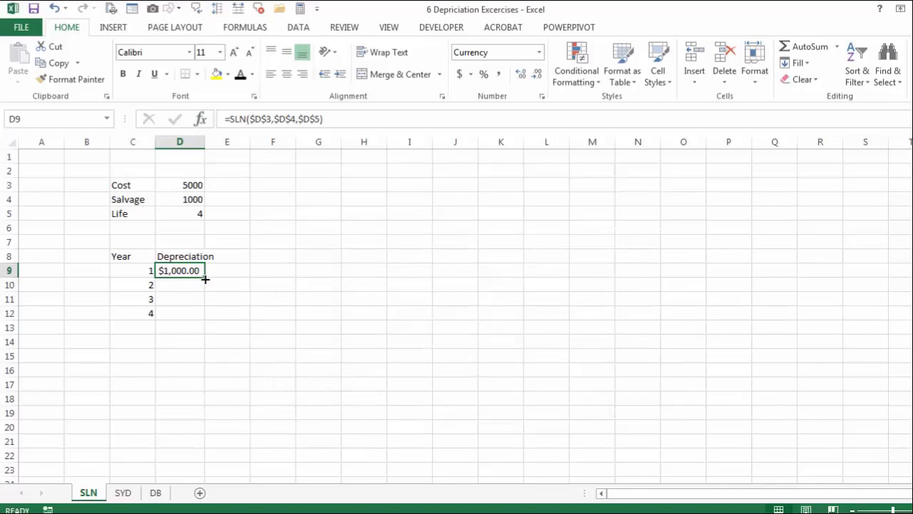
# Copy D9's SLN formula down through D12, and sum D9:D12 in cell D13.
pyautogui.moveTo(205, 279); pyautogui.dragTo(205, 321)
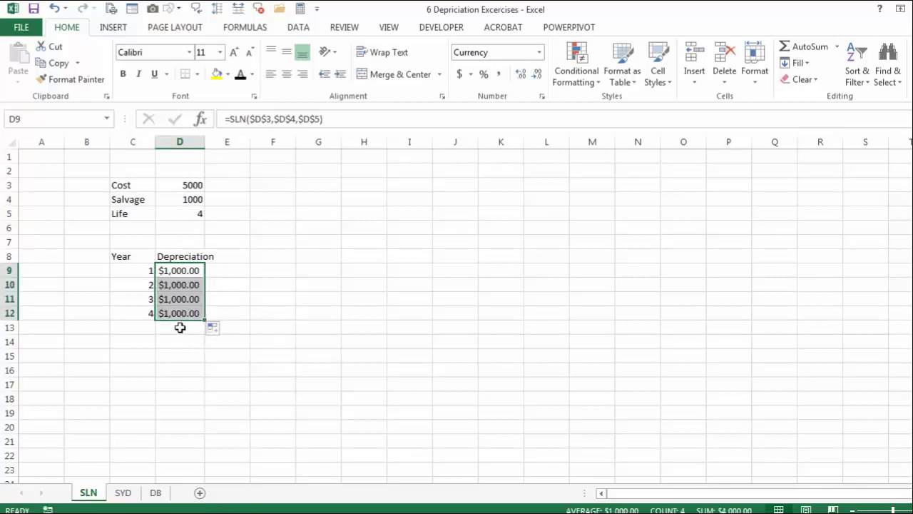
pyautogui.click(179, 328)
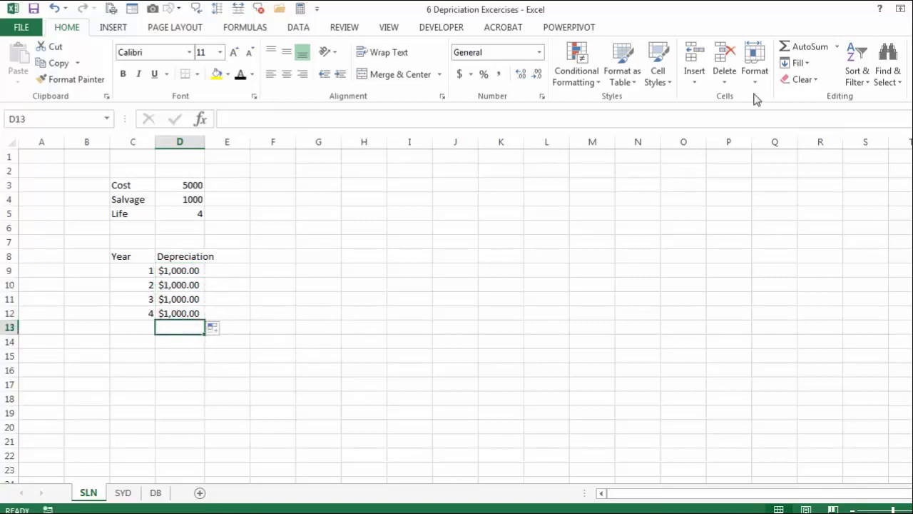
pyautogui.click(798, 54)
pyautogui.click(797, 55)
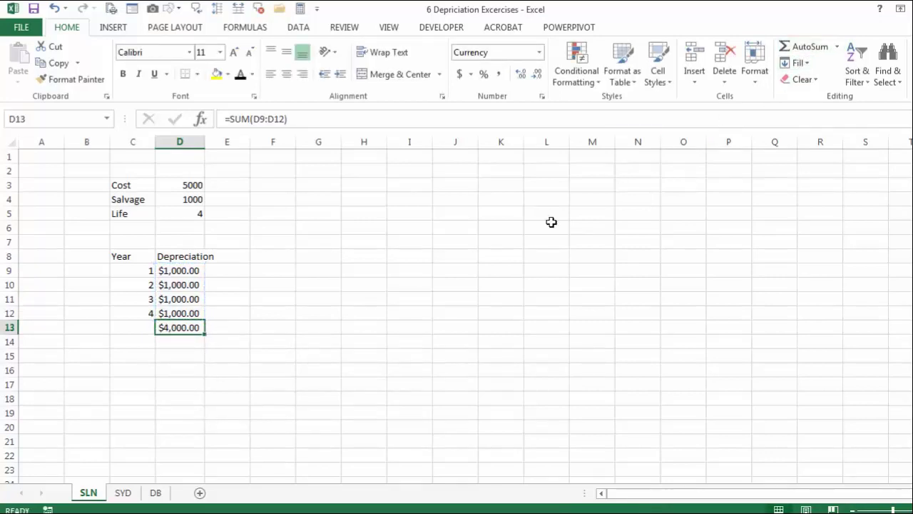
# On the SYD sheet, insert the financial function SYD in cell D9.
pyautogui.click(124, 493)
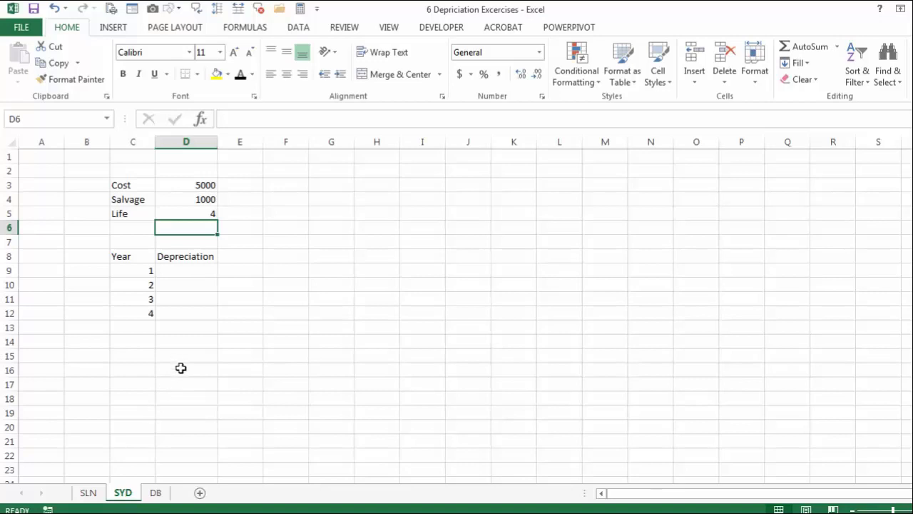
pyautogui.click(180, 286)
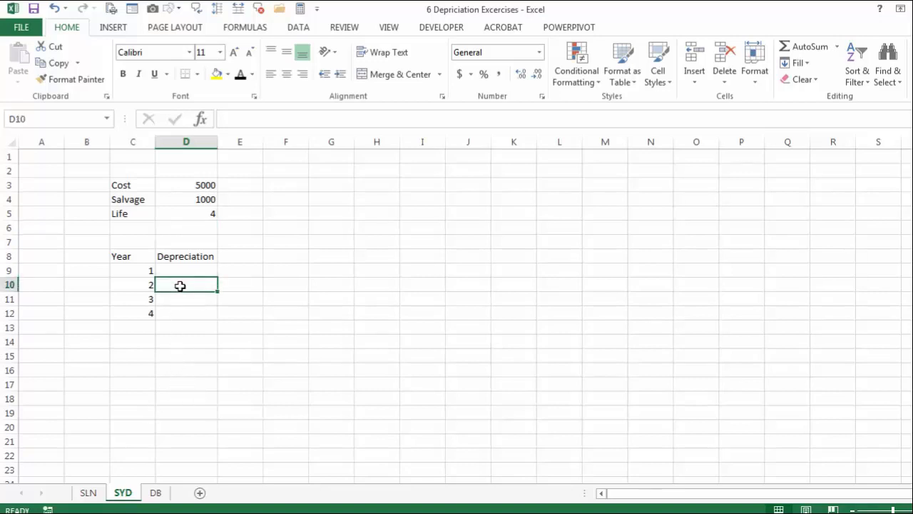
pyautogui.click(186, 267)
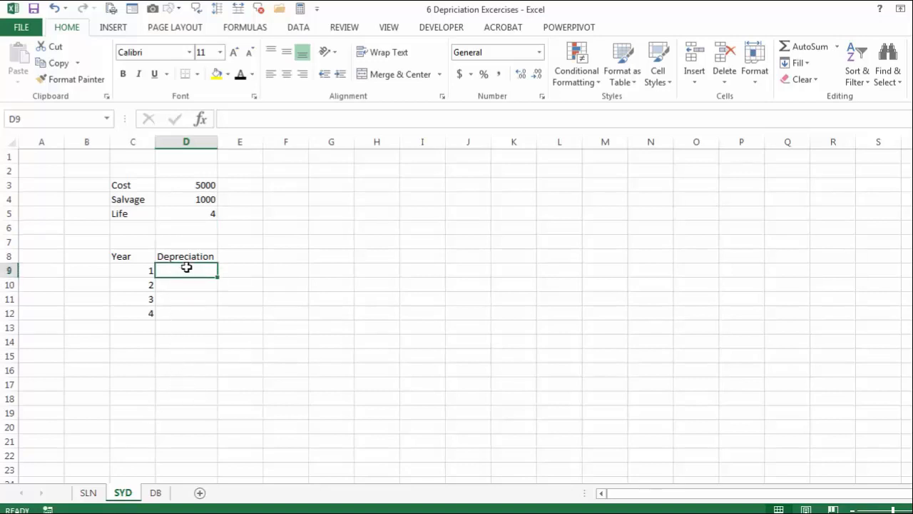
pyautogui.click(201, 119)
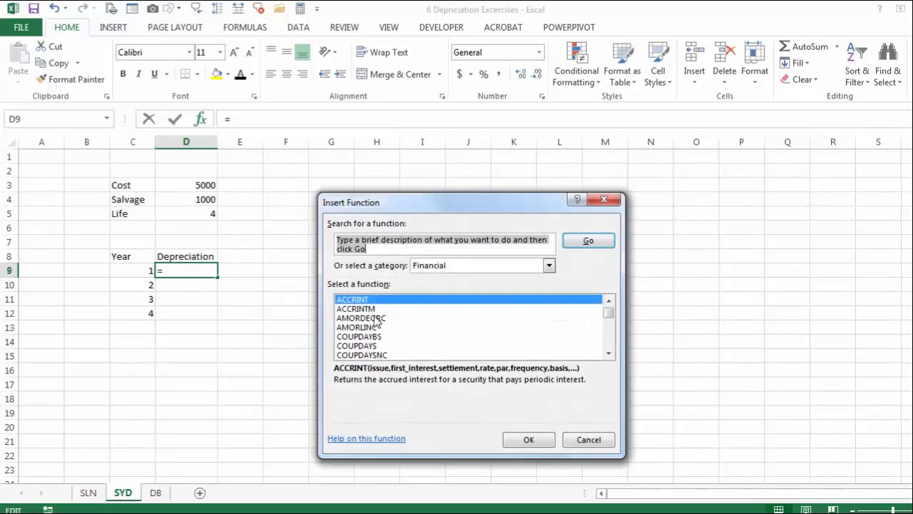
pyautogui.click(369, 319)
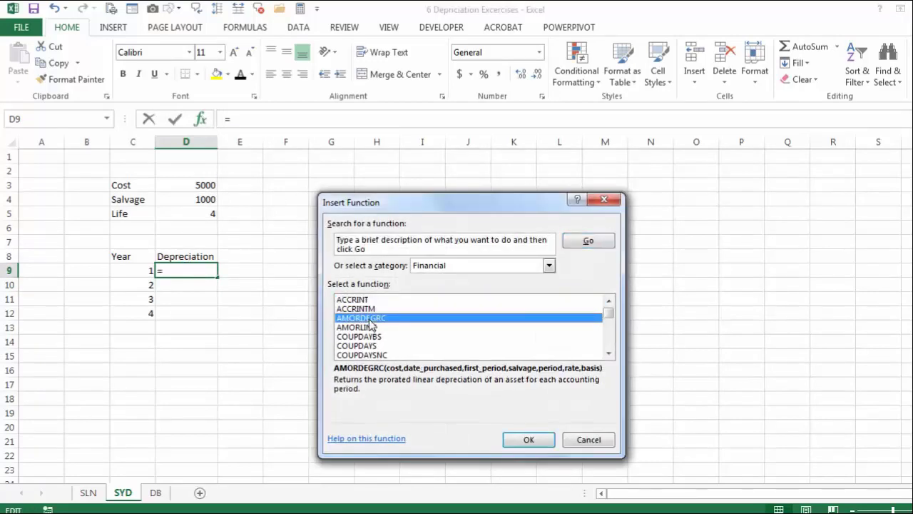
pyautogui.press('s')
pyautogui.press('y')
pyautogui.press('d')
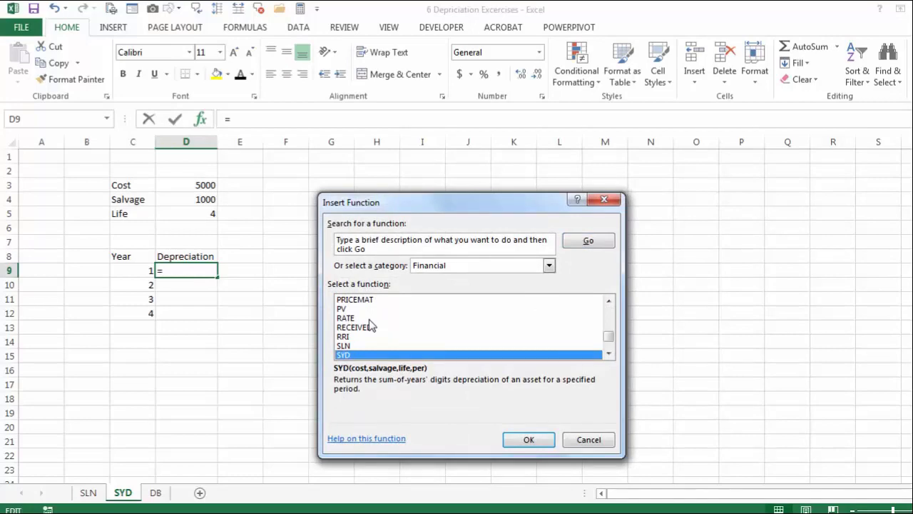
pyautogui.click(528, 439)
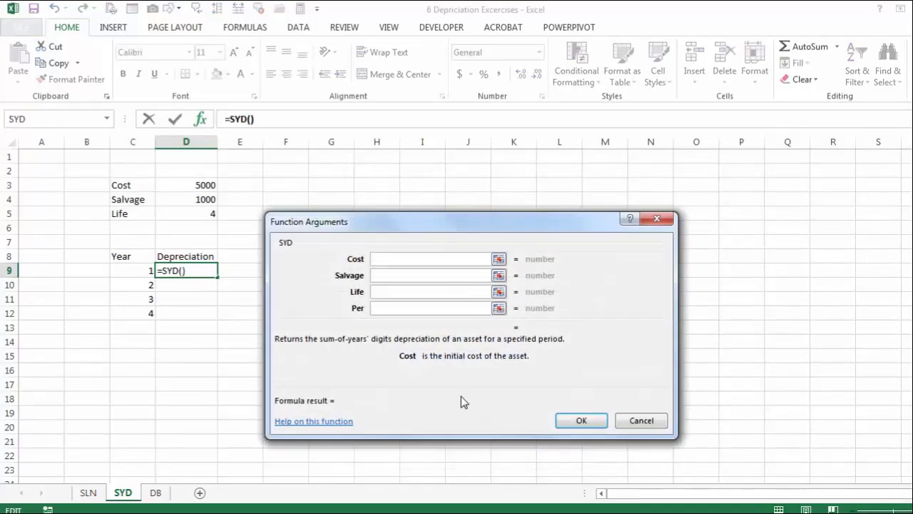
# For the SYD function in D9, set Cost, Salvage and Life to the absolute references $D$3, $D$4 and $D$5.
pyautogui.click(194, 185)
pyautogui.press('F4')
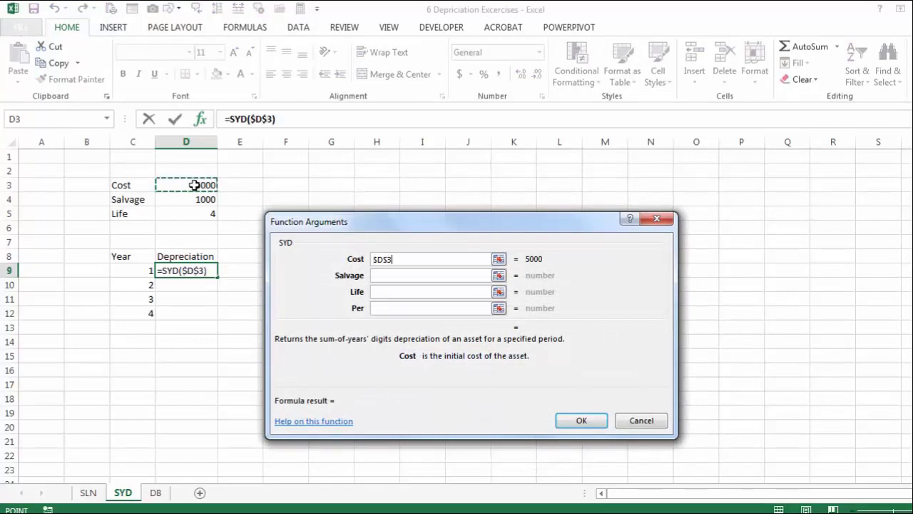
pyautogui.click(400, 275)
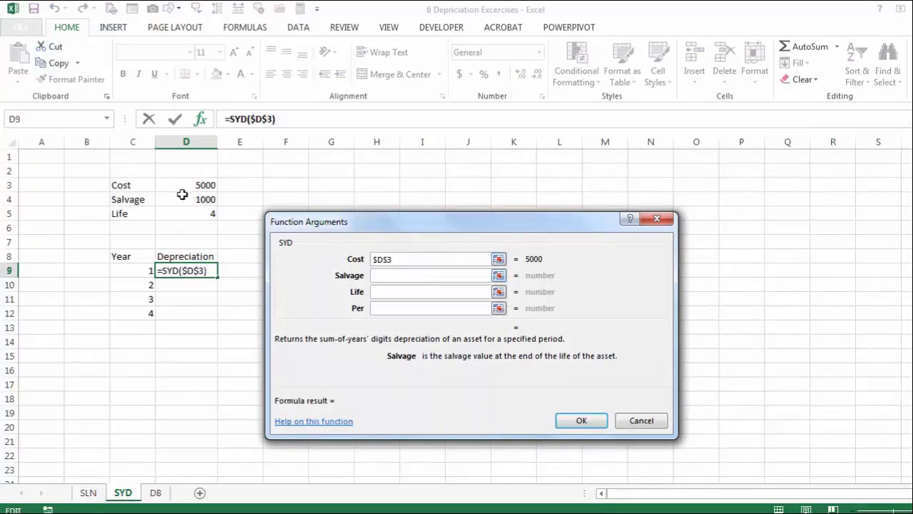
pyautogui.click(184, 197)
pyautogui.press('F4')
pyautogui.click(406, 292)
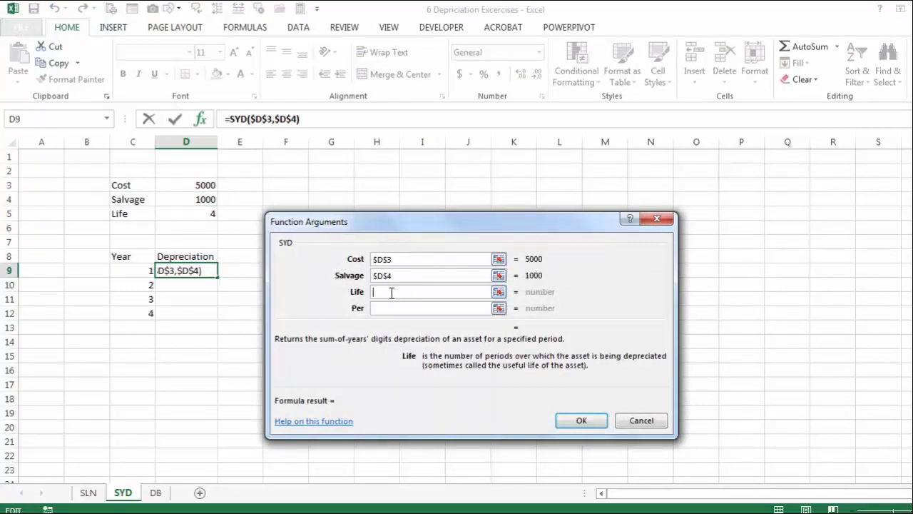
pyautogui.click(201, 213)
pyautogui.press('F4')
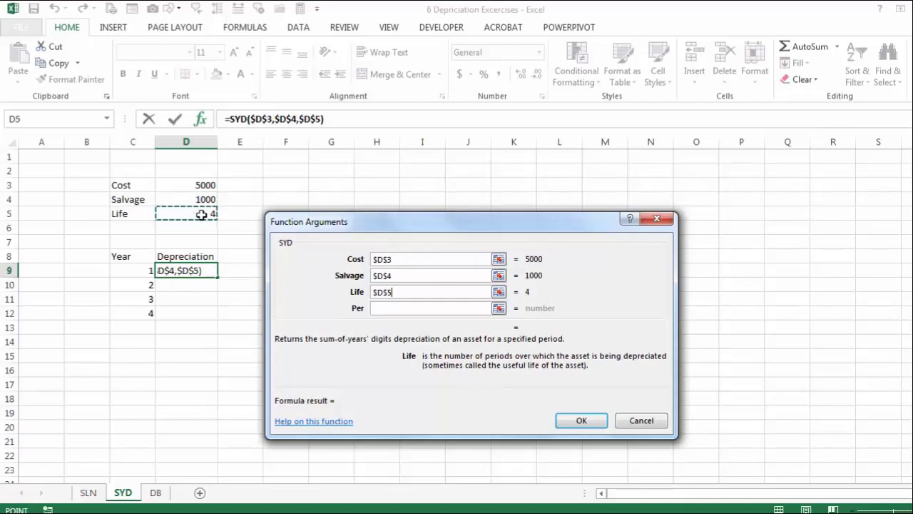
# Complete D9's SYD formula with the relative reference C9 as Per, and copy it down through D12.
pyautogui.click(385, 308)
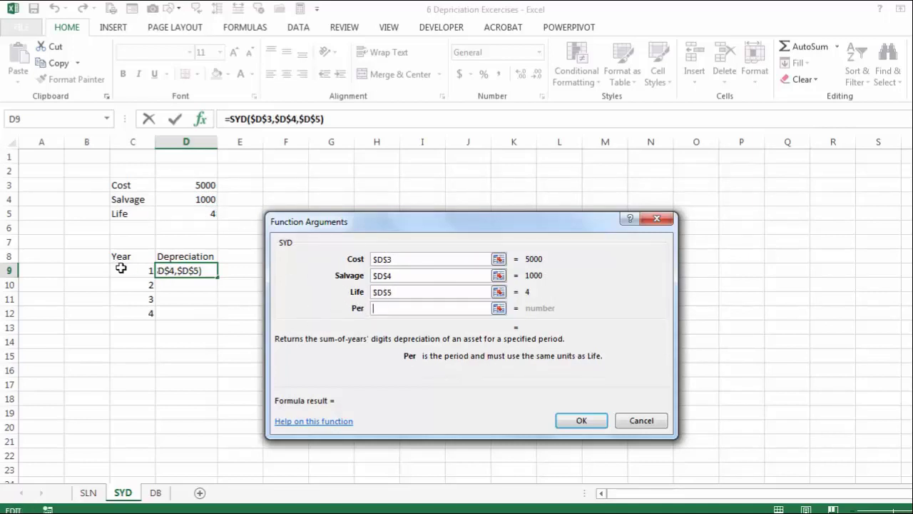
pyautogui.click(120, 268)
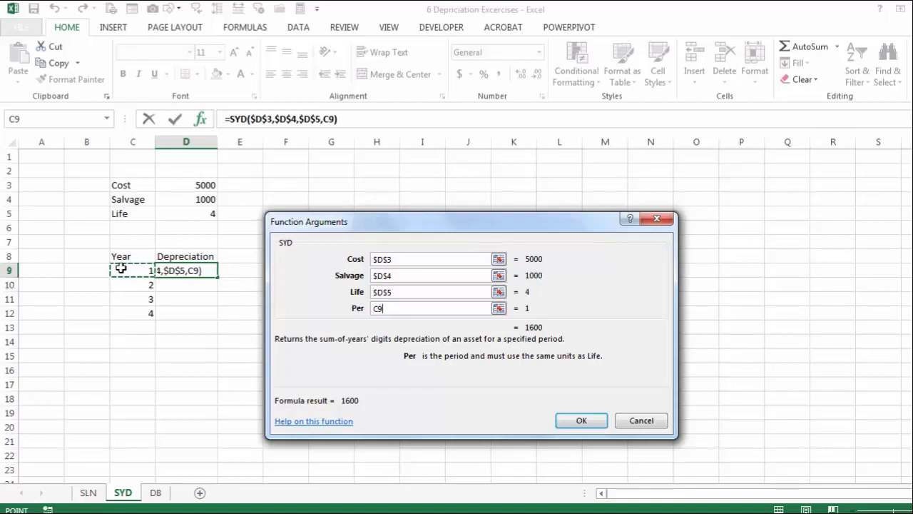
pyautogui.click(580, 420)
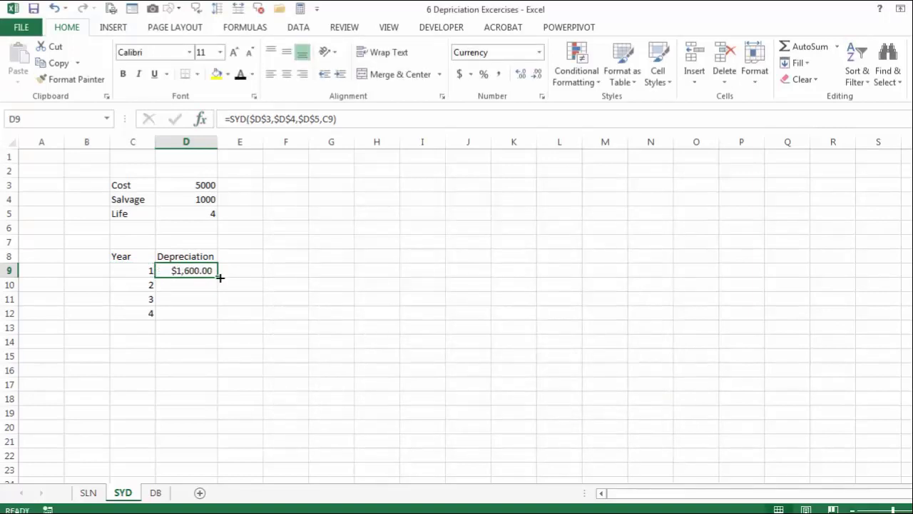
pyautogui.moveTo(219, 277); pyautogui.dragTo(219, 320)
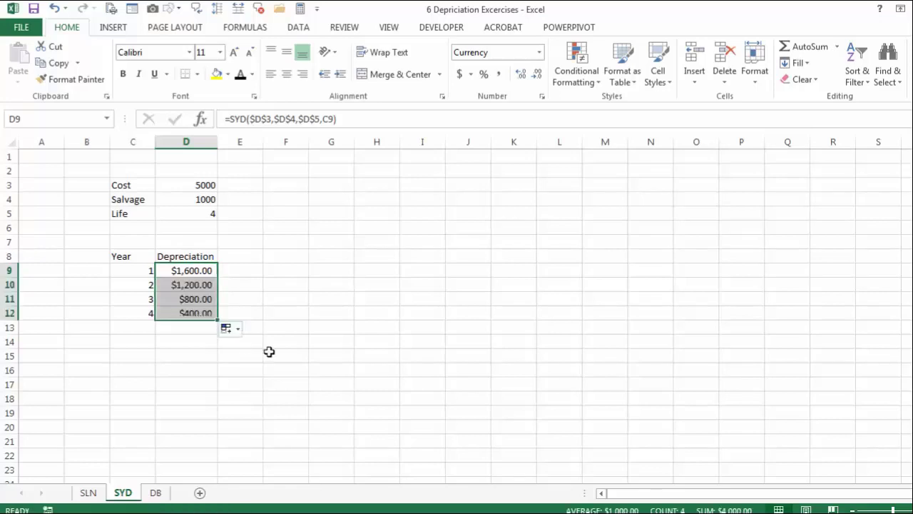
# Sum the SYD depreciation values D9:D12 in cell D13.
pyautogui.click(192, 327)
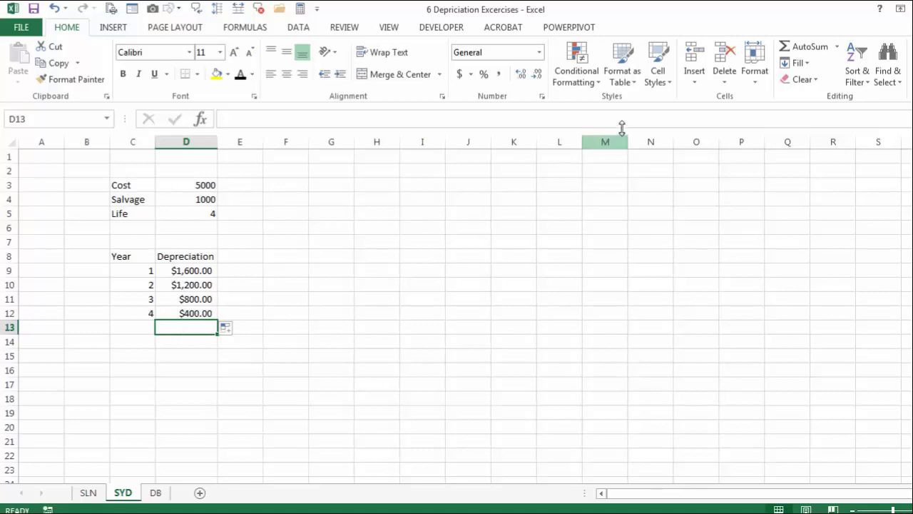
pyautogui.click(787, 50)
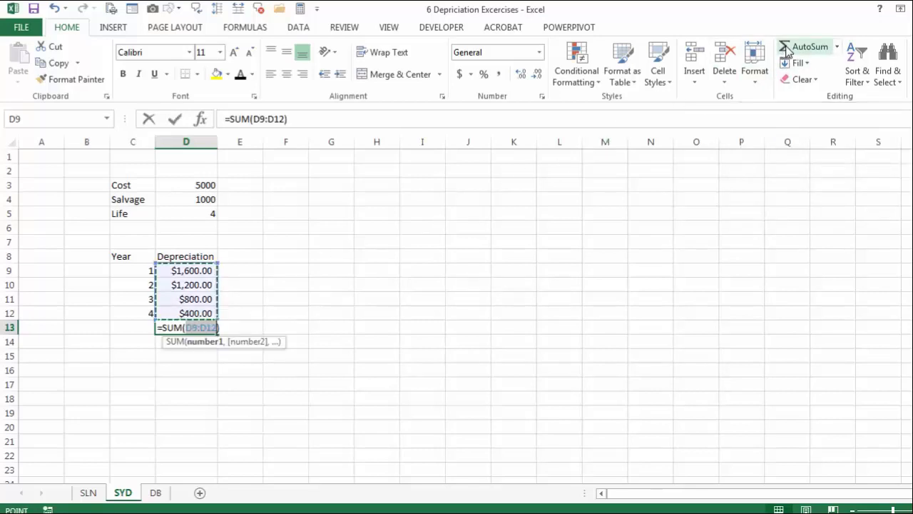
pyautogui.click(787, 50)
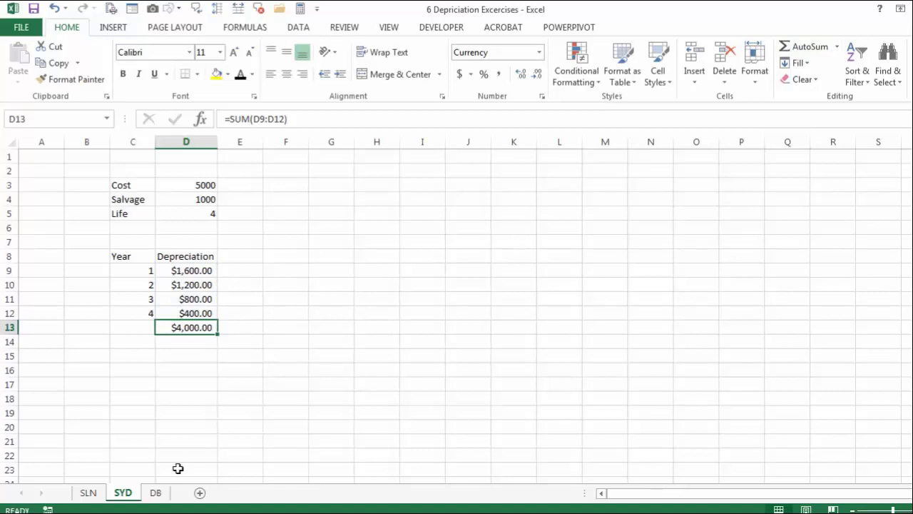
# On the DB sheet, insert the financial function DB in cell D9.
pyautogui.click(162, 492)
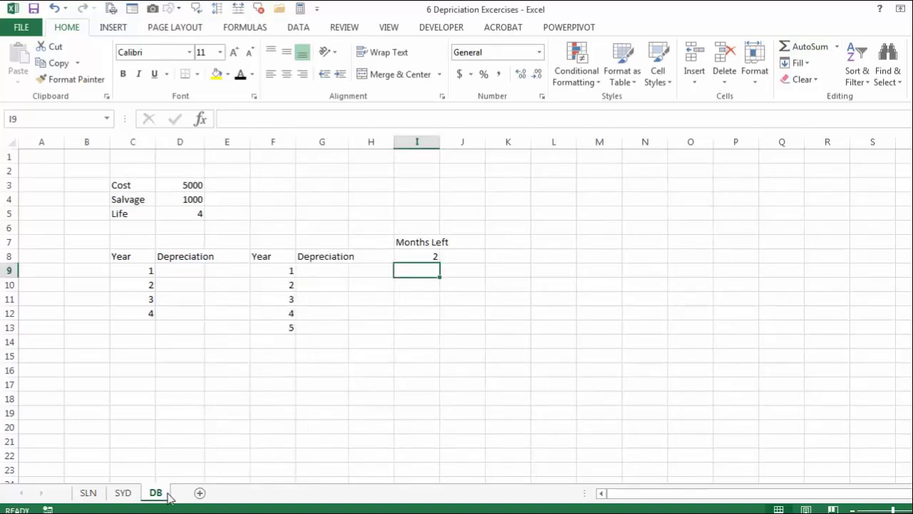
pyautogui.click(182, 273)
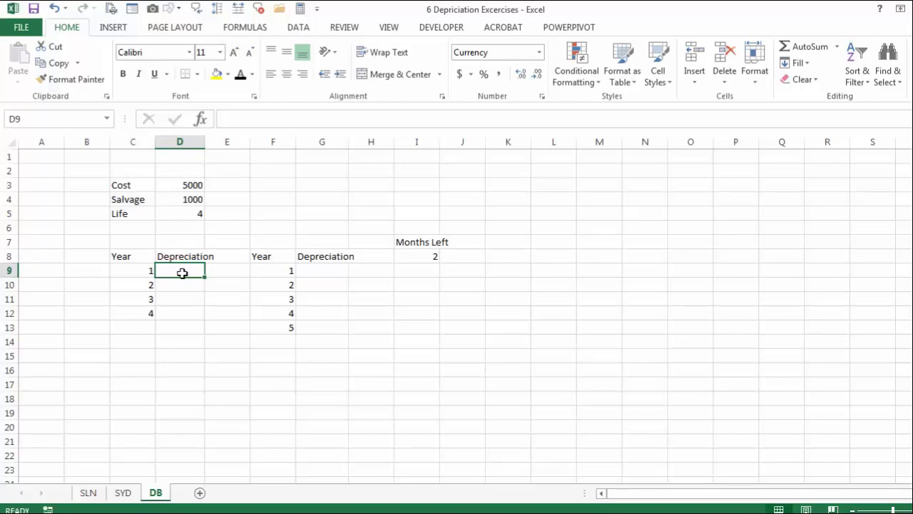
pyautogui.click(428, 258)
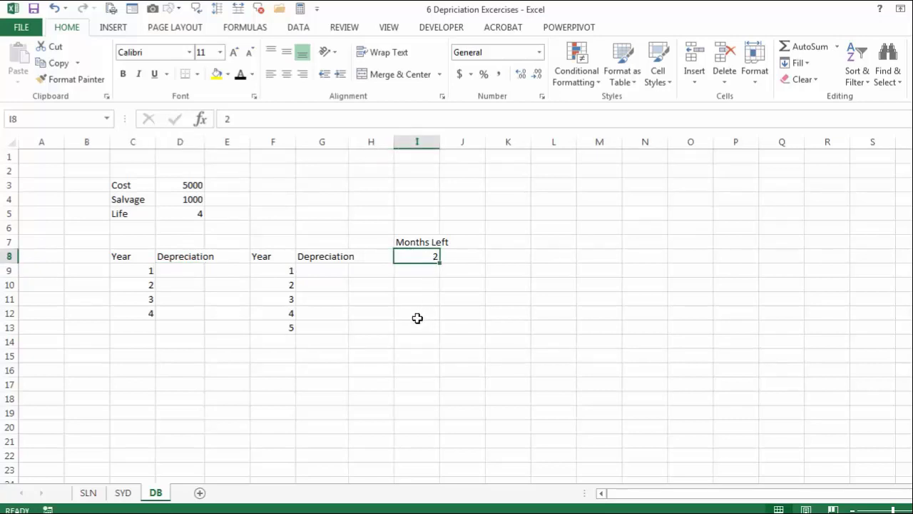
pyautogui.click(165, 269)
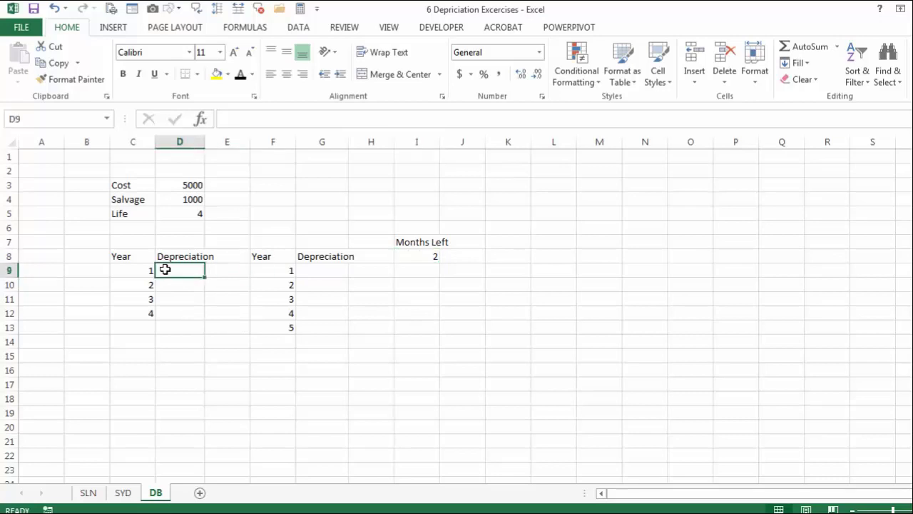
pyautogui.click(202, 119)
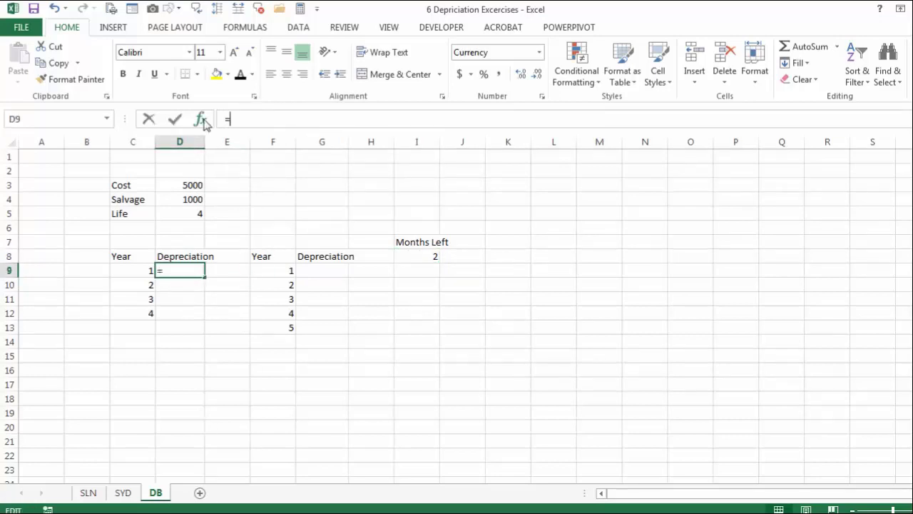
pyautogui.click(368, 311)
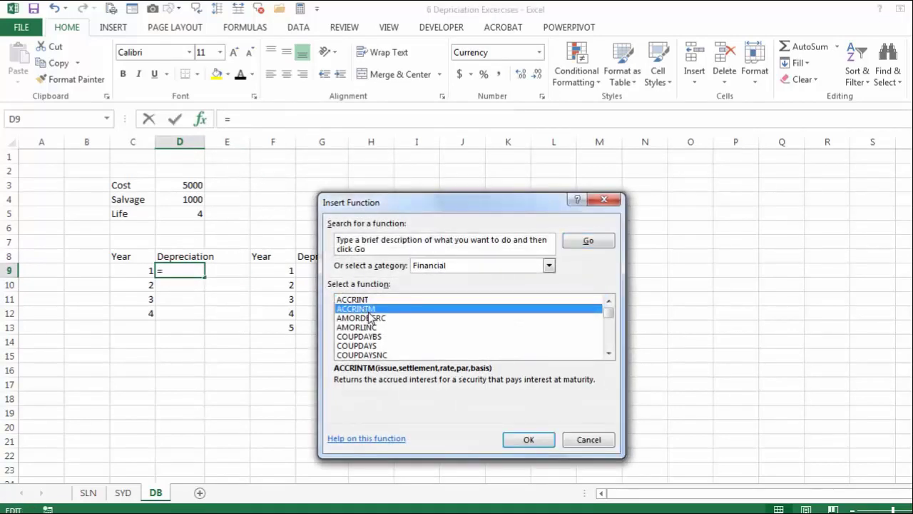
pyautogui.press('d')
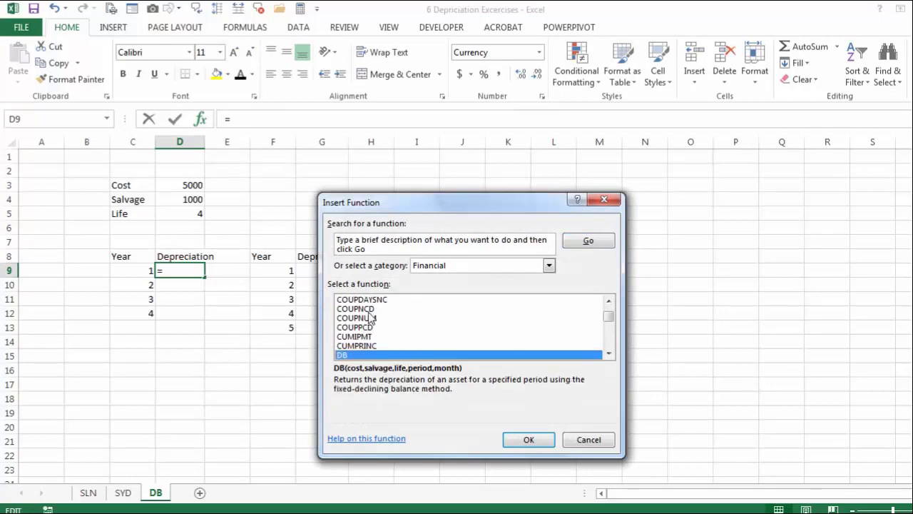
pyautogui.click(526, 437)
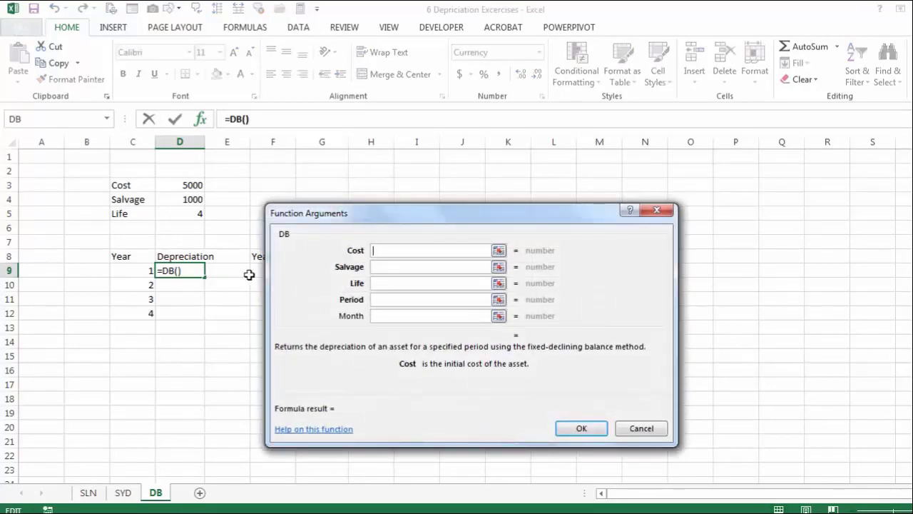
# For the DB function in D9, set Cost, Salvage and Life to the absolute references $D$3, $D$4 and $D$5.
pyautogui.click(192, 187)
pyautogui.press('F4')
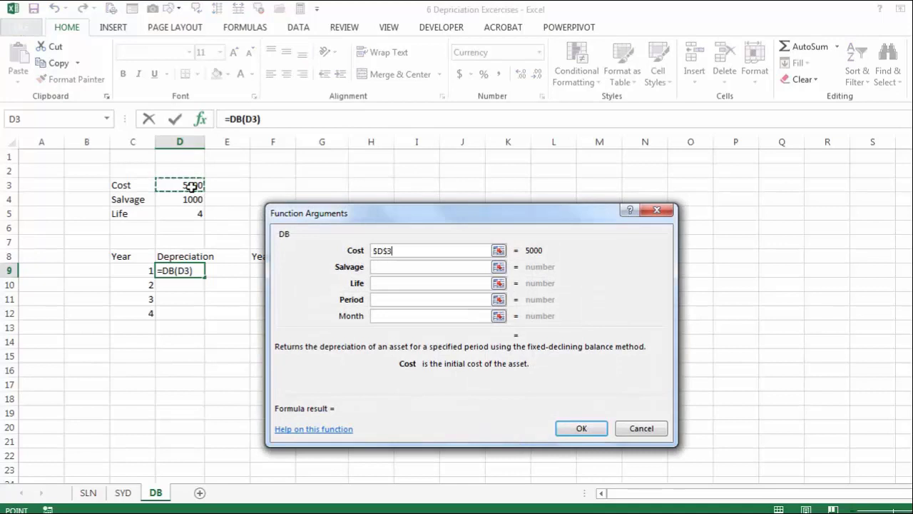
pyautogui.click(407, 266)
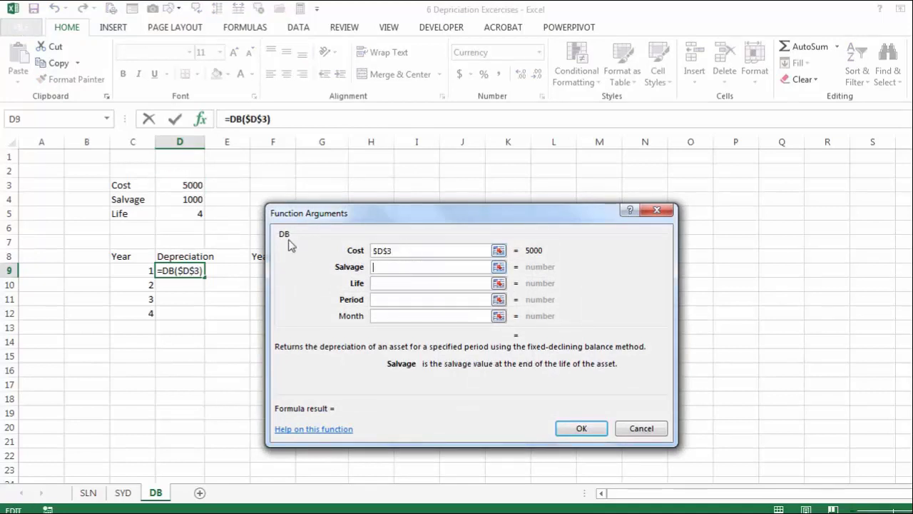
pyautogui.click(193, 199)
pyautogui.press('F4')
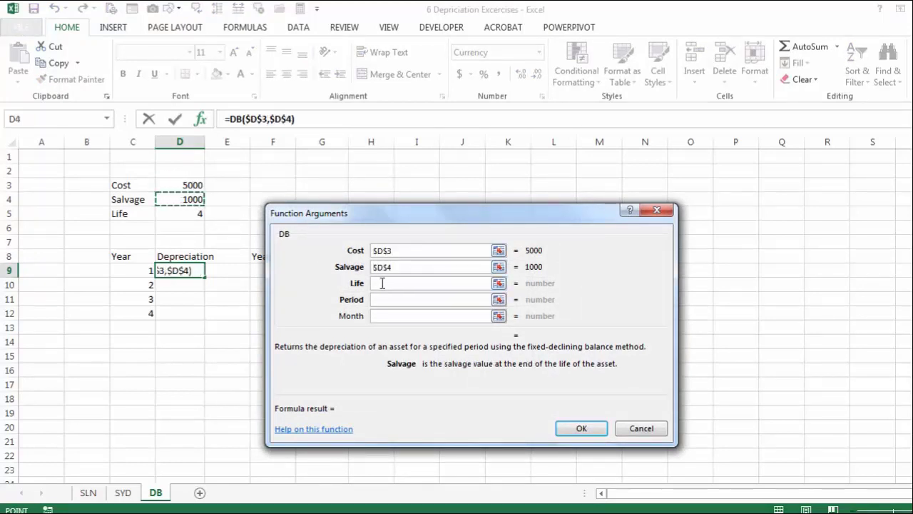
pyautogui.click(383, 283)
pyautogui.click(183, 213)
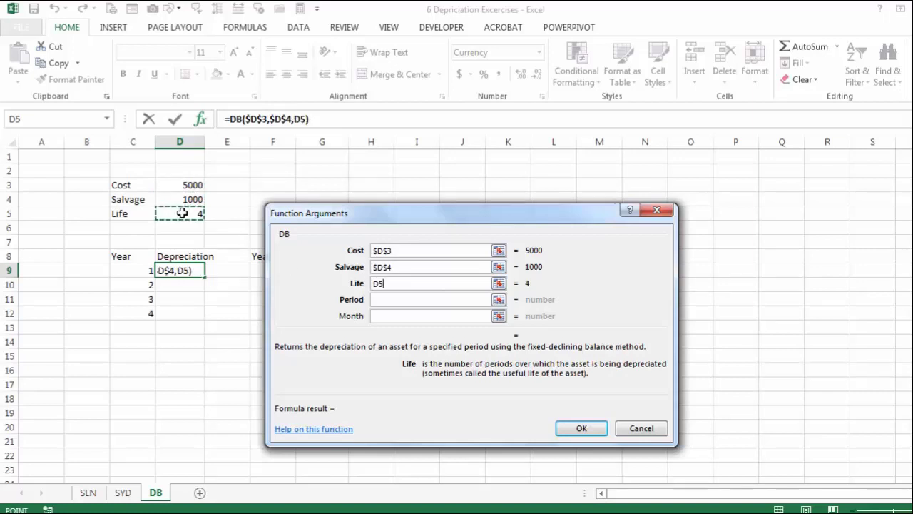
pyautogui.press('F4')
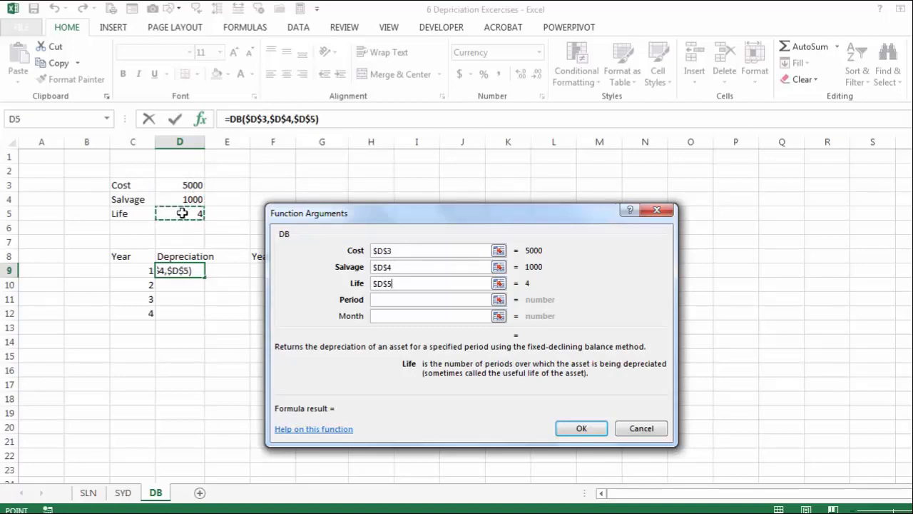
# Complete D9's DB formula with the relative reference C9 as Period, leaving Month empty, and copy it down through D12.
pyautogui.click(380, 300)
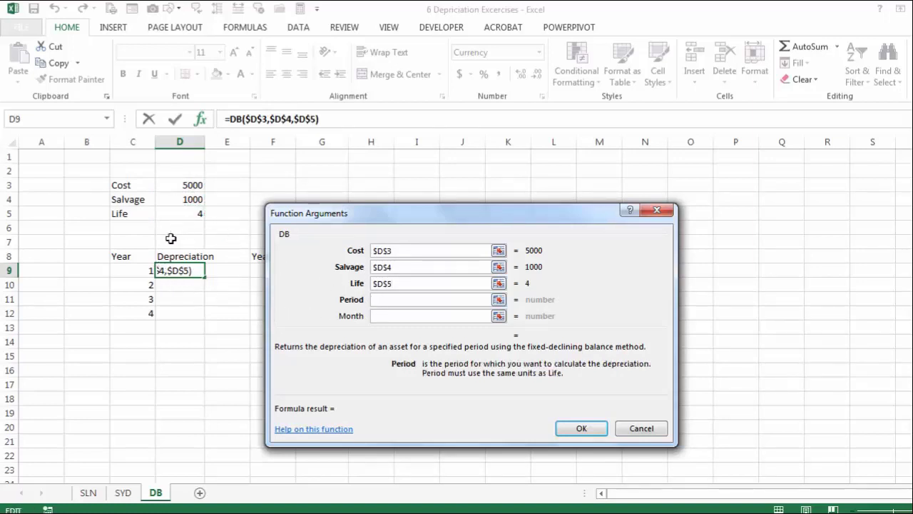
pyautogui.click(138, 271)
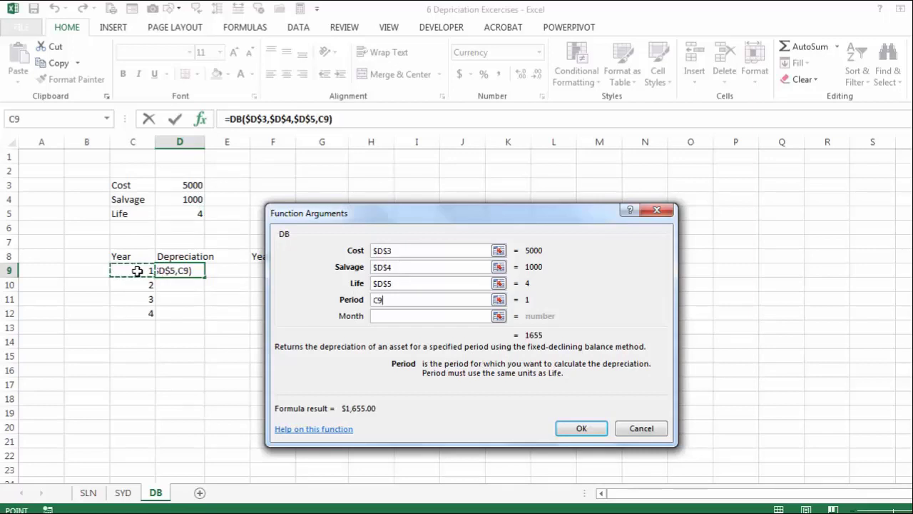
pyautogui.click(576, 428)
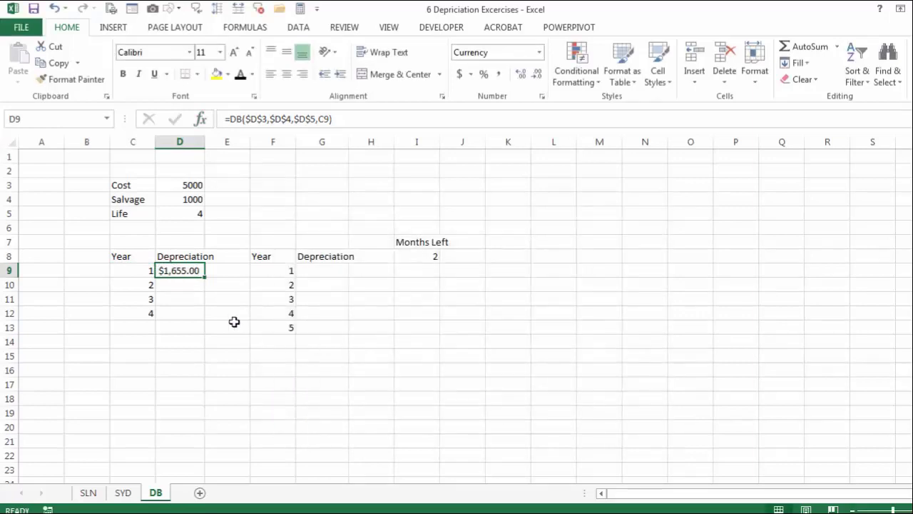
pyautogui.moveTo(206, 278); pyautogui.dragTo(206, 318)
# Sum the DB depreciation values D9:D12 in cell D13.
pyautogui.click(186, 328)
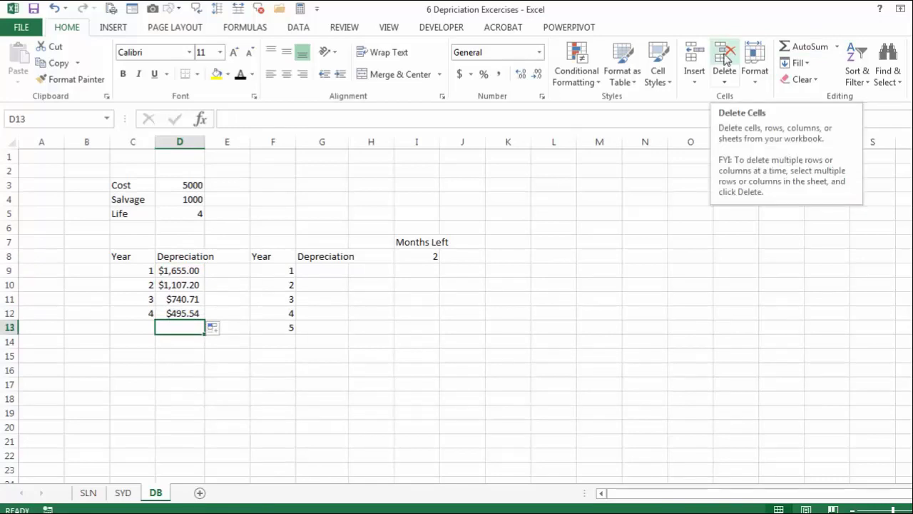
pyautogui.click(786, 50)
pyautogui.click(785, 50)
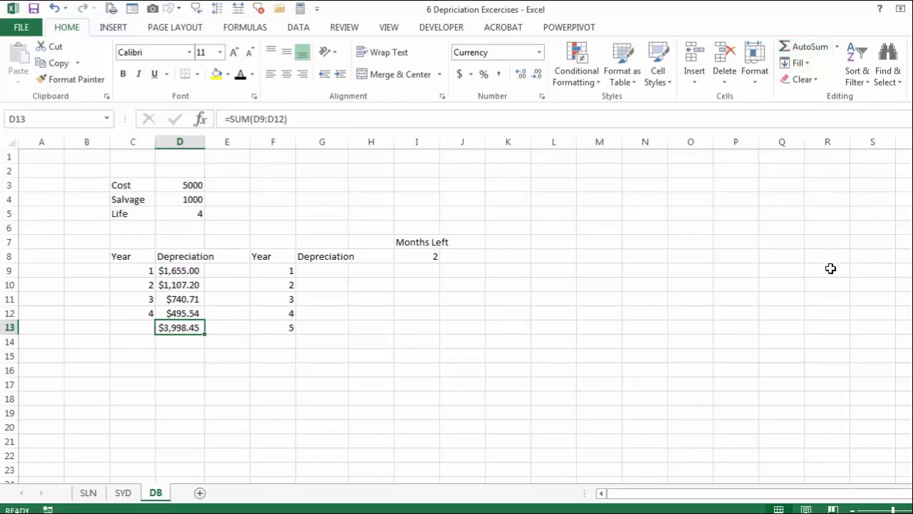
# Insert the financial function DB in cell G9 for the five-year depreciation table.
pyautogui.click(333, 277)
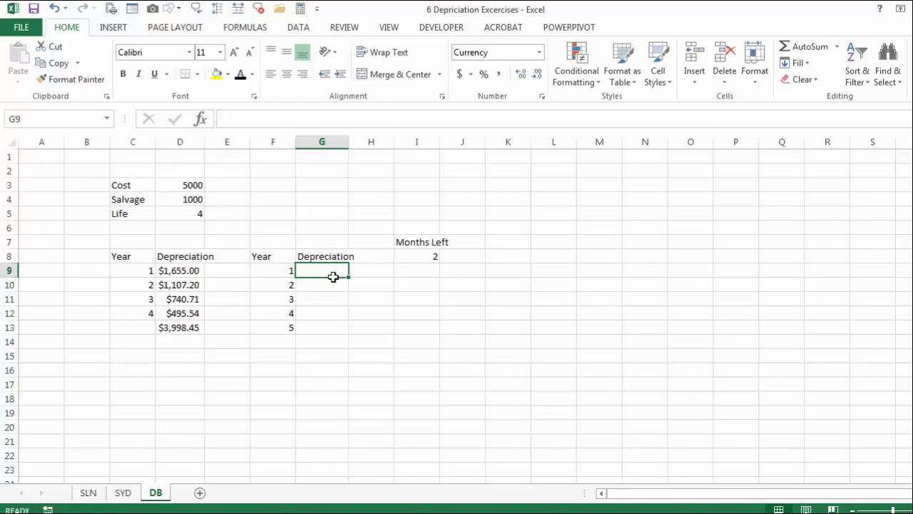
pyautogui.click(202, 119)
pyautogui.click(360, 327)
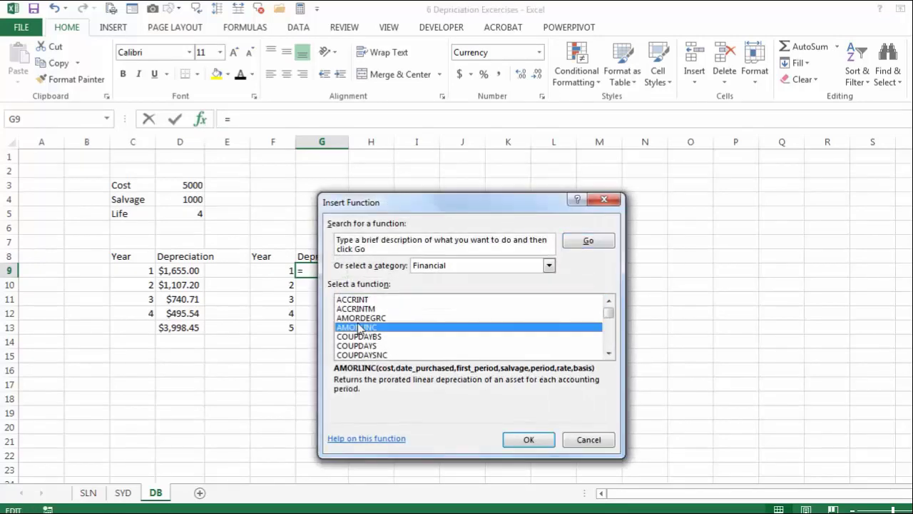
pyautogui.press('d')
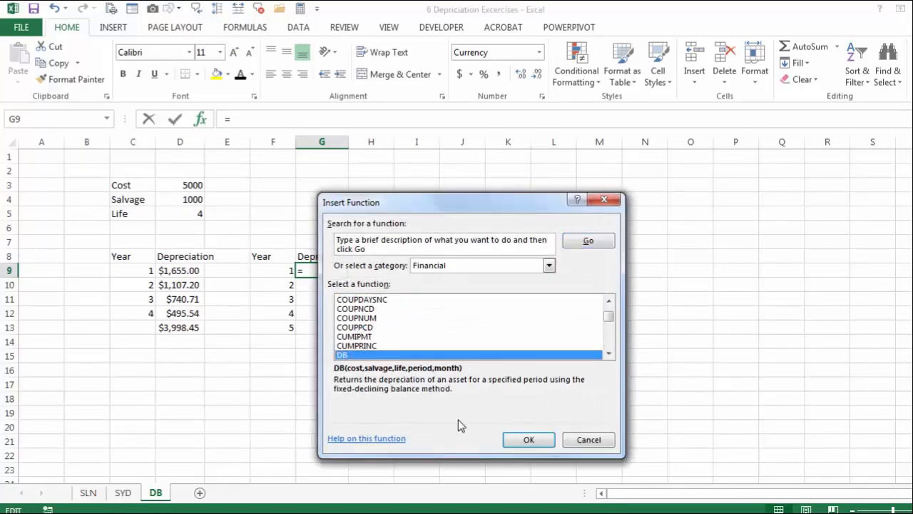
pyautogui.click(525, 438)
# For the DB function in G9, set Cost, Salvage and Life to the absolute references $D$3, $D$4 and $D$5.
pyautogui.click(184, 187)
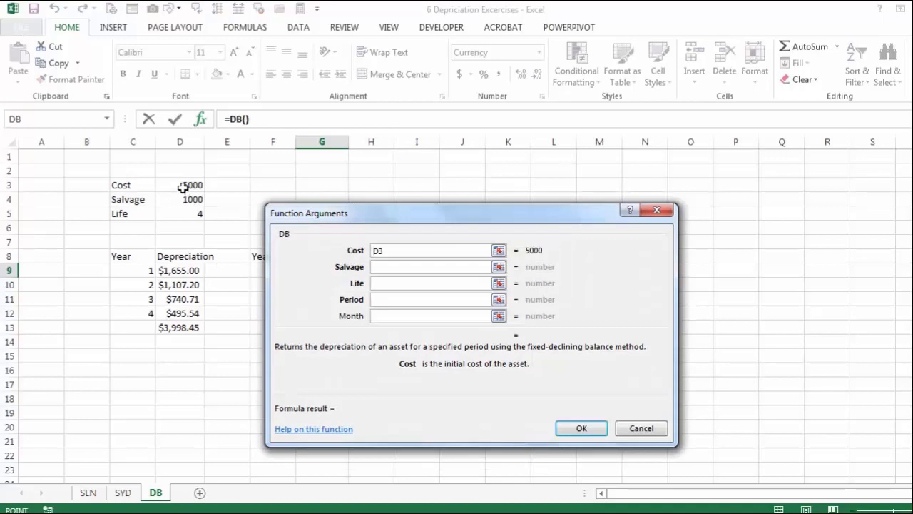
pyautogui.press('F4')
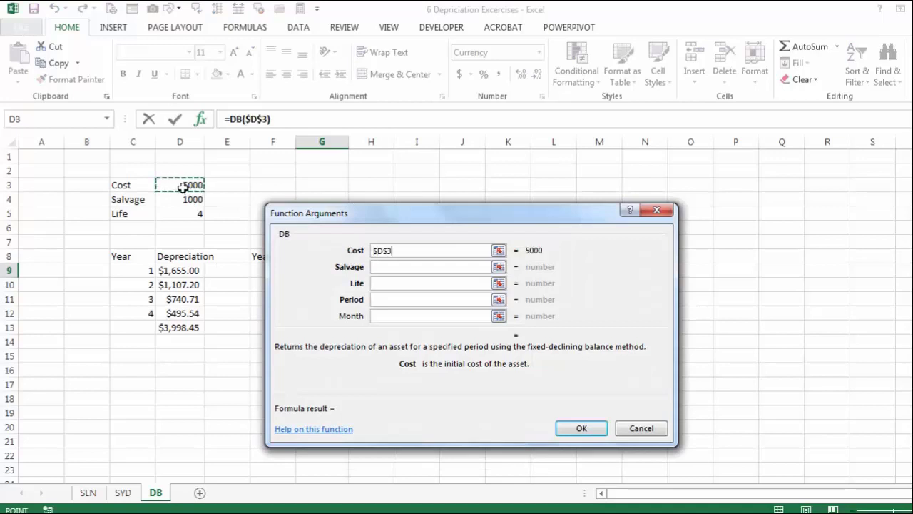
pyautogui.click(442, 271)
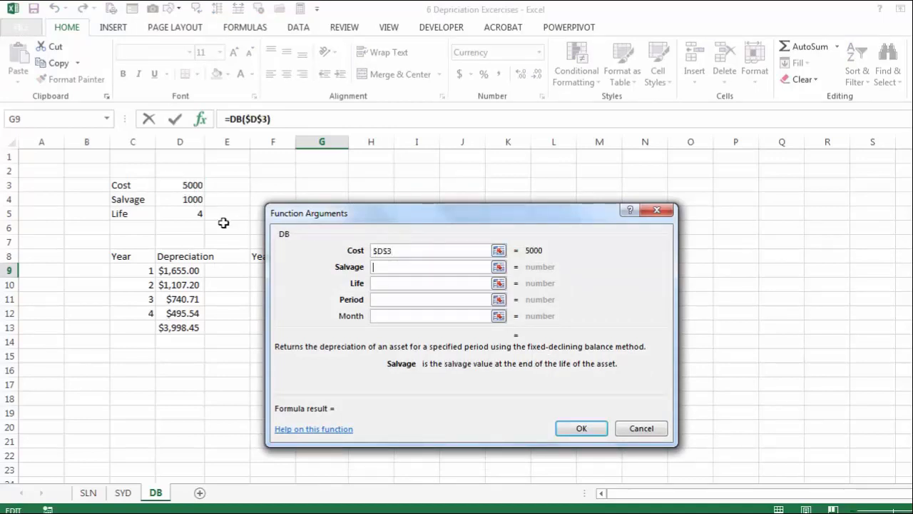
pyautogui.click(193, 199)
pyautogui.press('F4')
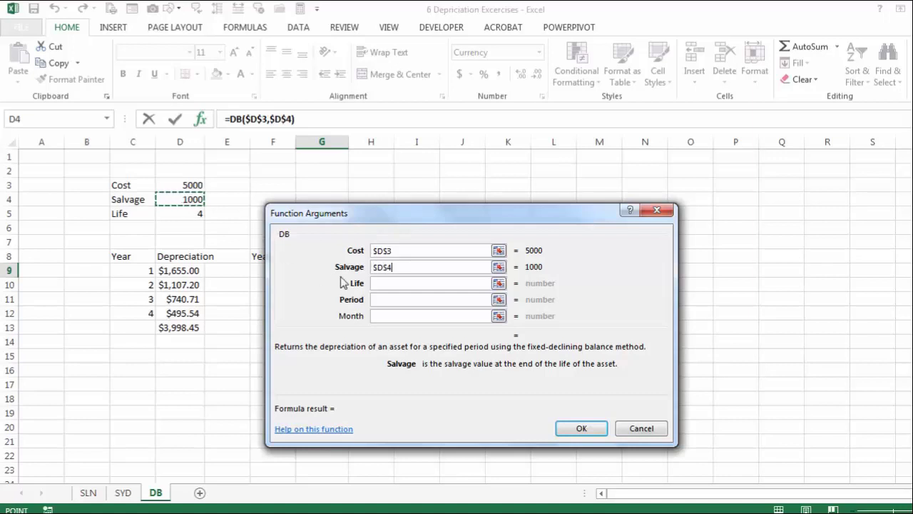
pyautogui.click(385, 280)
pyautogui.click(179, 215)
pyautogui.press('F4')
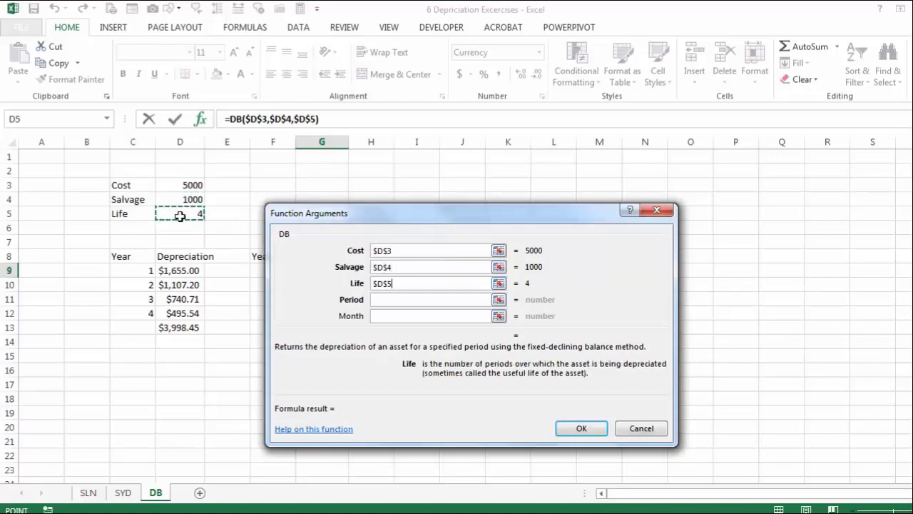
# Complete G9's DB formula with the relative reference F9 as Period and the absolute reference $I$8 as Month.
pyautogui.click(378, 299)
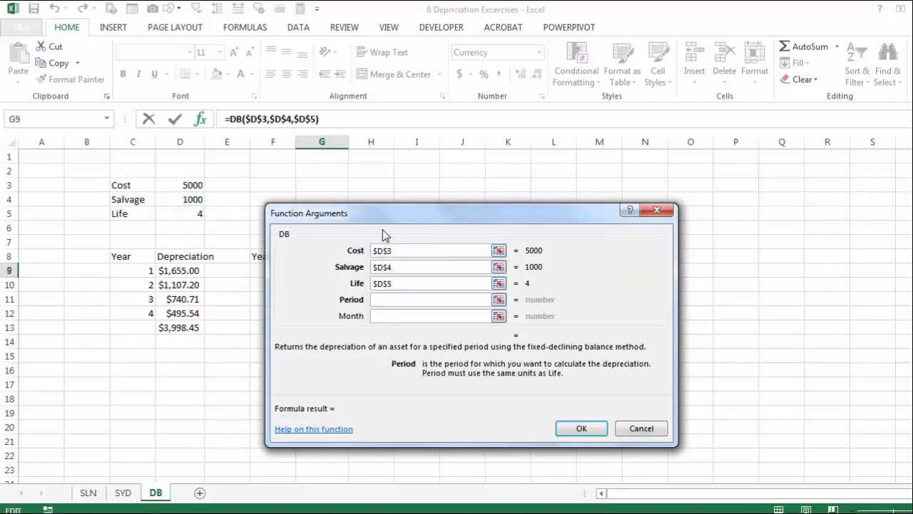
pyautogui.moveTo(360, 220); pyautogui.dragTo(550, 217)
pyautogui.click(272, 270)
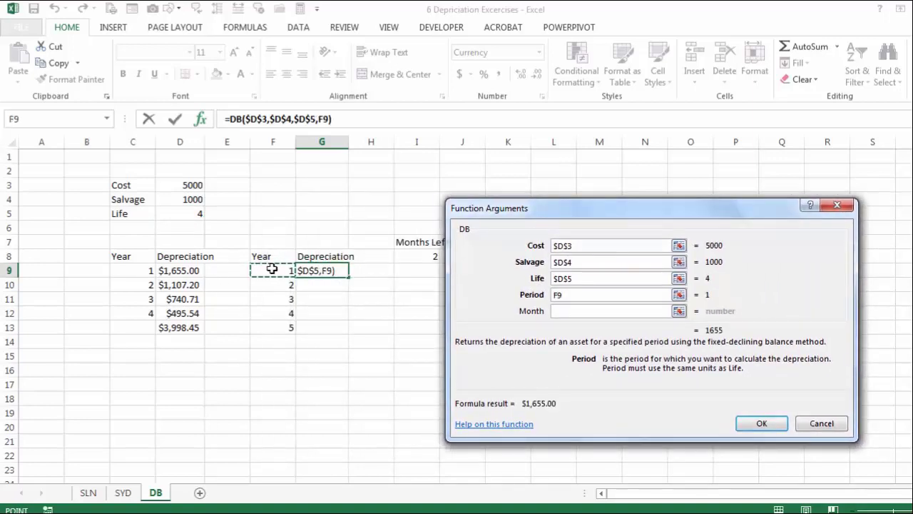
pyautogui.moveTo(602, 211); pyautogui.dragTo(536, 289)
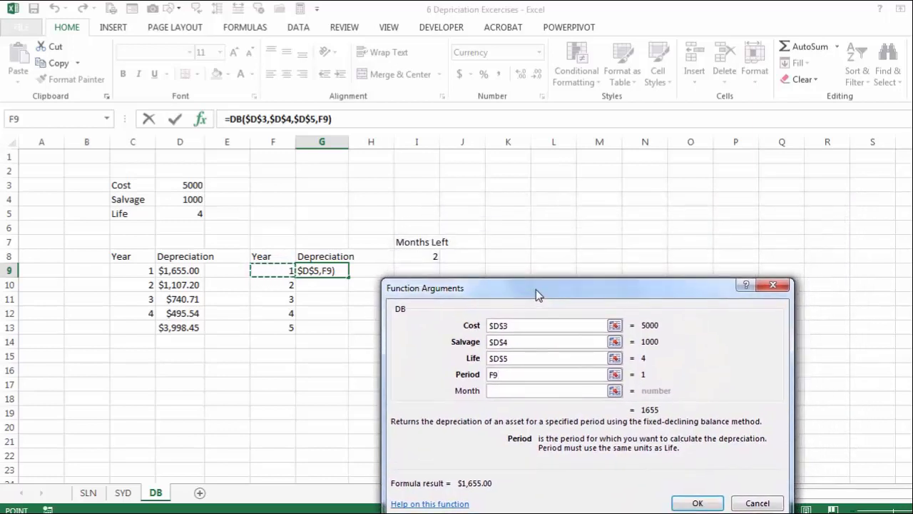
pyautogui.click(524, 392)
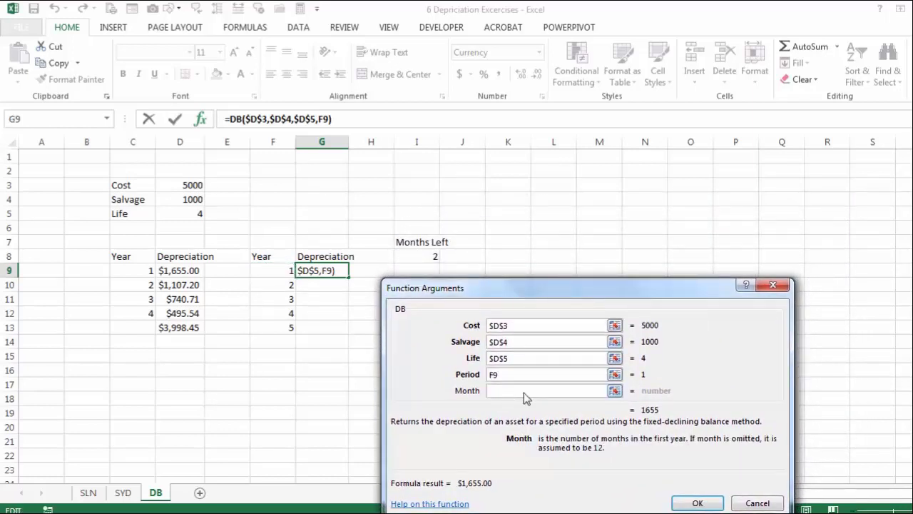
pyautogui.click(407, 254)
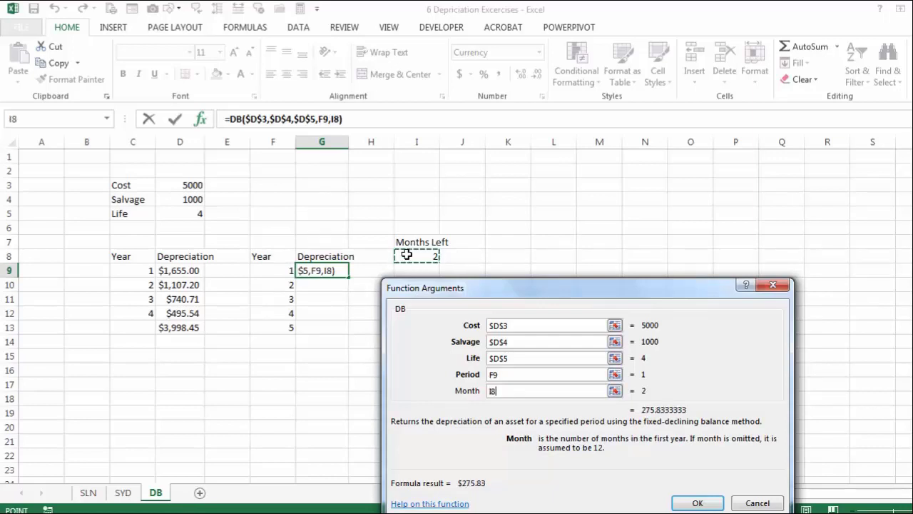
pyautogui.press('F4')
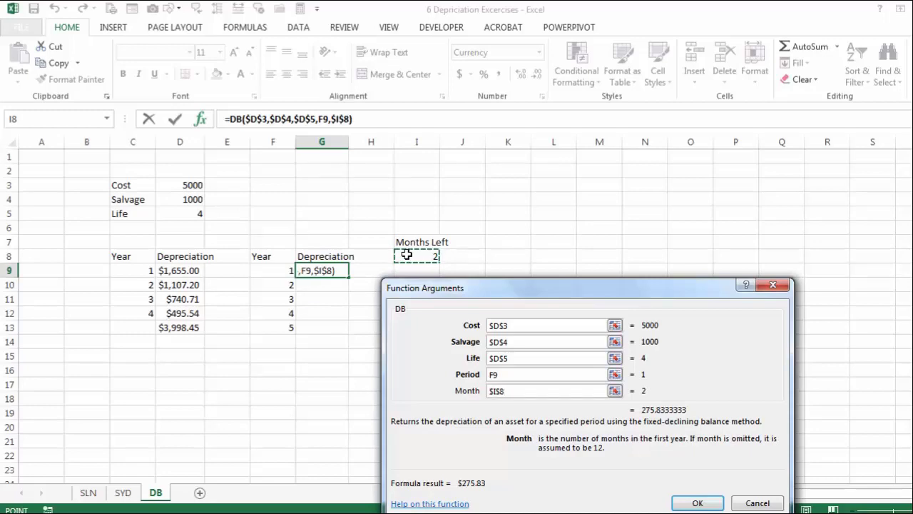
pyautogui.click(697, 502)
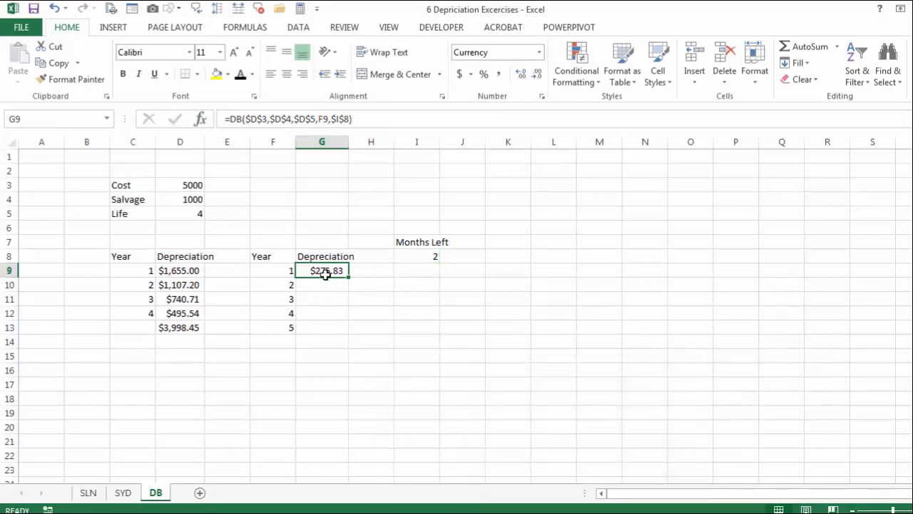
# Copy G9's DB formula down through G13, and sum G9:G13 in cell G14.
pyautogui.moveTo(349, 277); pyautogui.dragTo(354, 337)
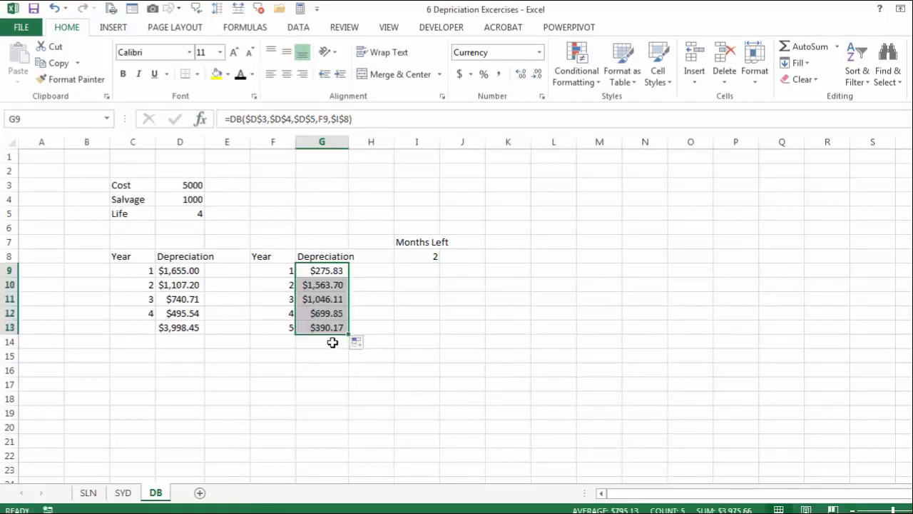
pyautogui.click(332, 343)
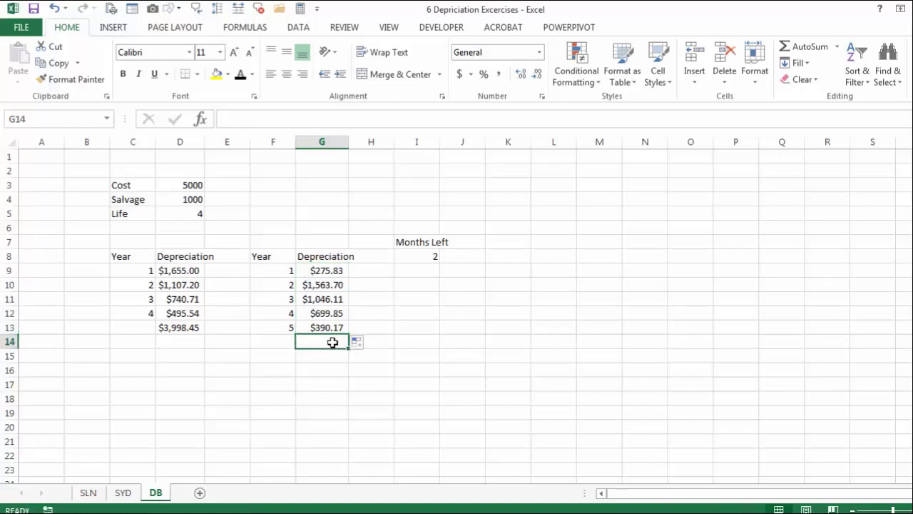
pyautogui.doubleClick(799, 54)
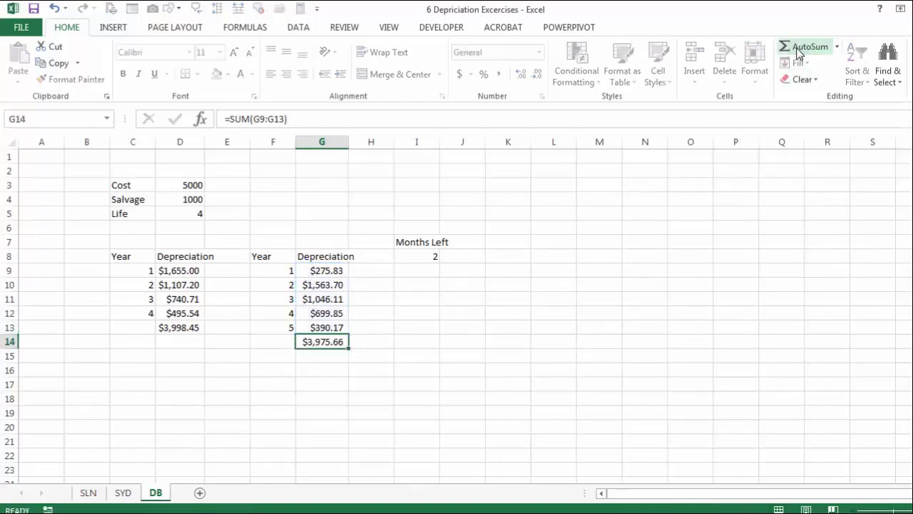